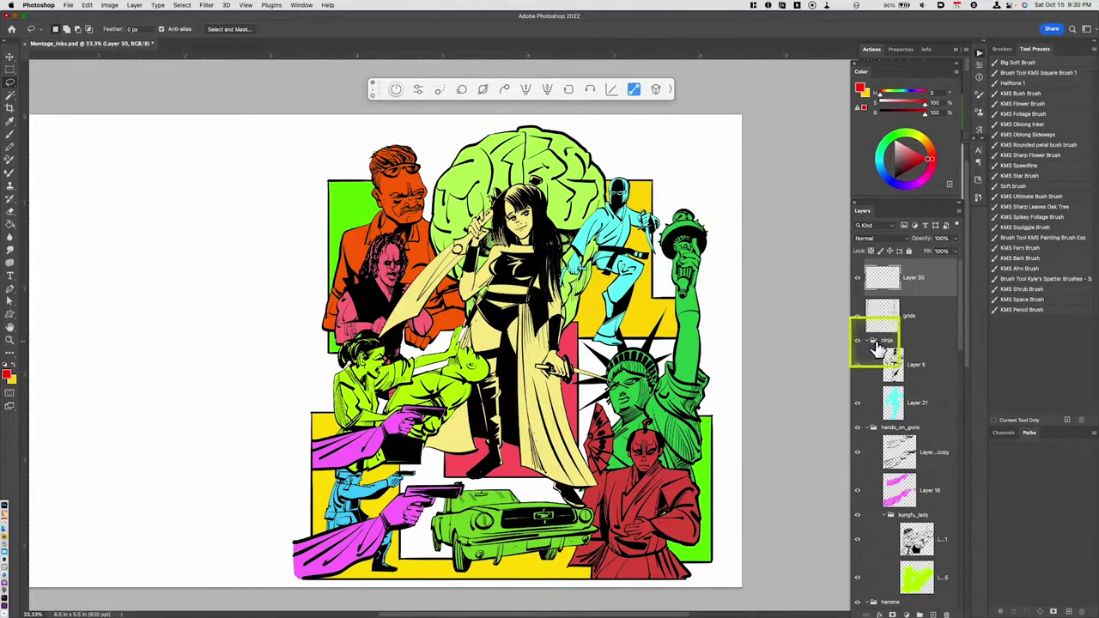
Try moving Layer 5 within the ninja group, toggle the group's visibility, and select Layer 21
{"action": "left_click_drag", "start_coordinate": [876, 368], "coordinate": [895, 352]}
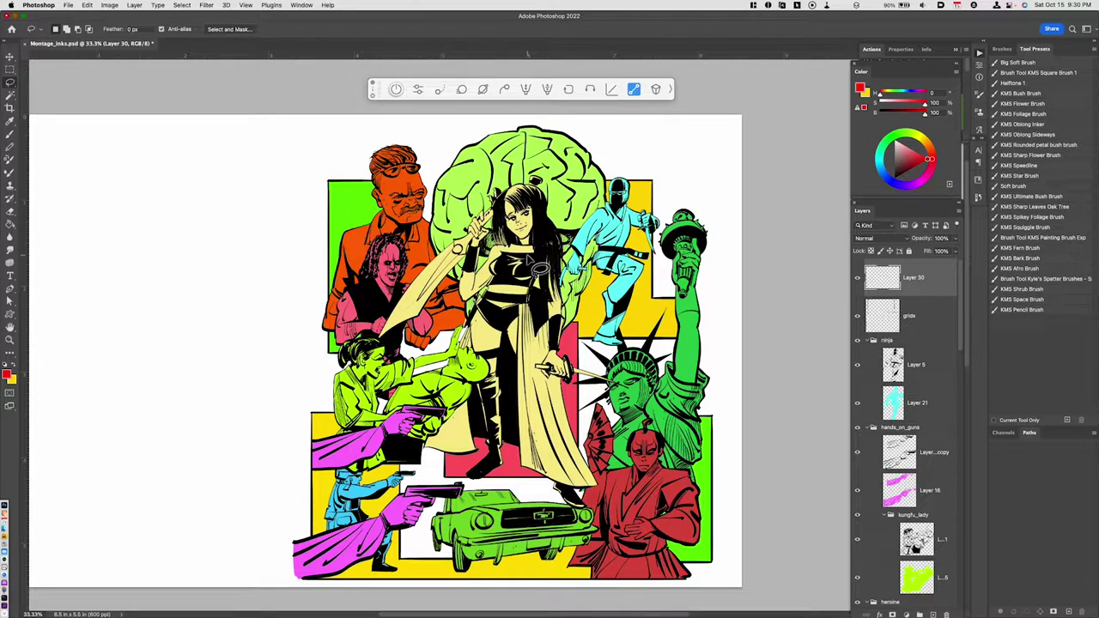
{"action": "left_click", "coordinate": [860, 344]}
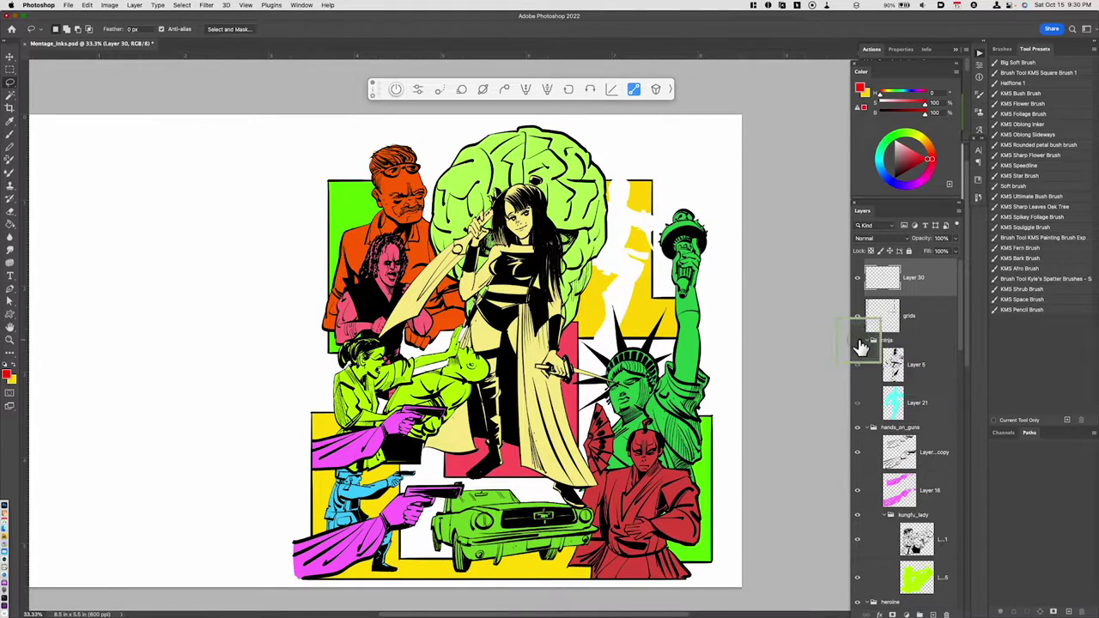
{"action": "left_click", "coordinate": [860, 345]}
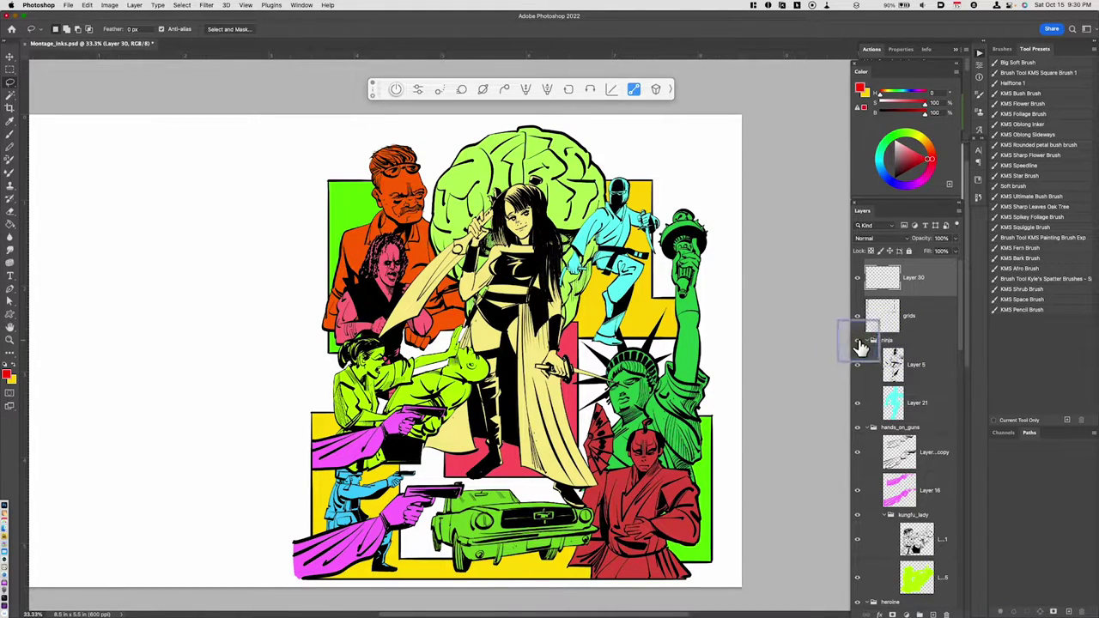
{"action": "left_click", "coordinate": [899, 365]}
{"action": "left_click_drag", "start_coordinate": [898, 402], "coordinate": [898, 423]}
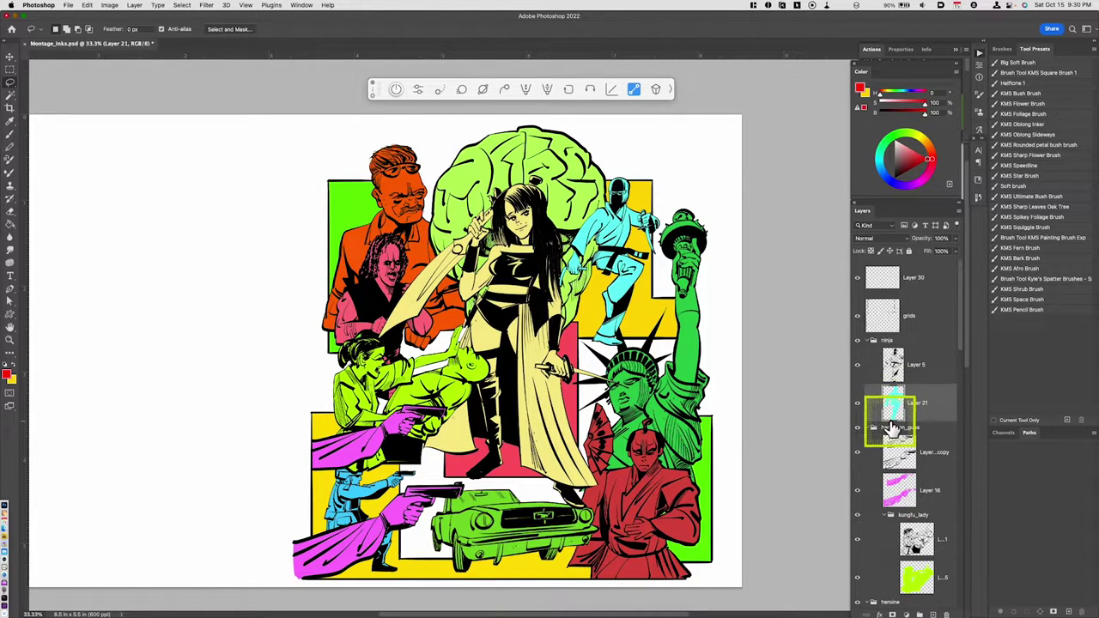
Shift the selected part of the cyan ninja left and clear the selection
{"action": "left_click_drag", "start_coordinate": [893, 427], "coordinate": [805, 306]}
{"action": "mouse_move", "coordinate": [902, 408]}
{"action": "left_mouse_down"}
{"action": "mouse_move", "coordinate": [893, 423]}
{"action": "mouse_move", "coordinate": [895, 404]}
{"action": "left_mouse_up"}
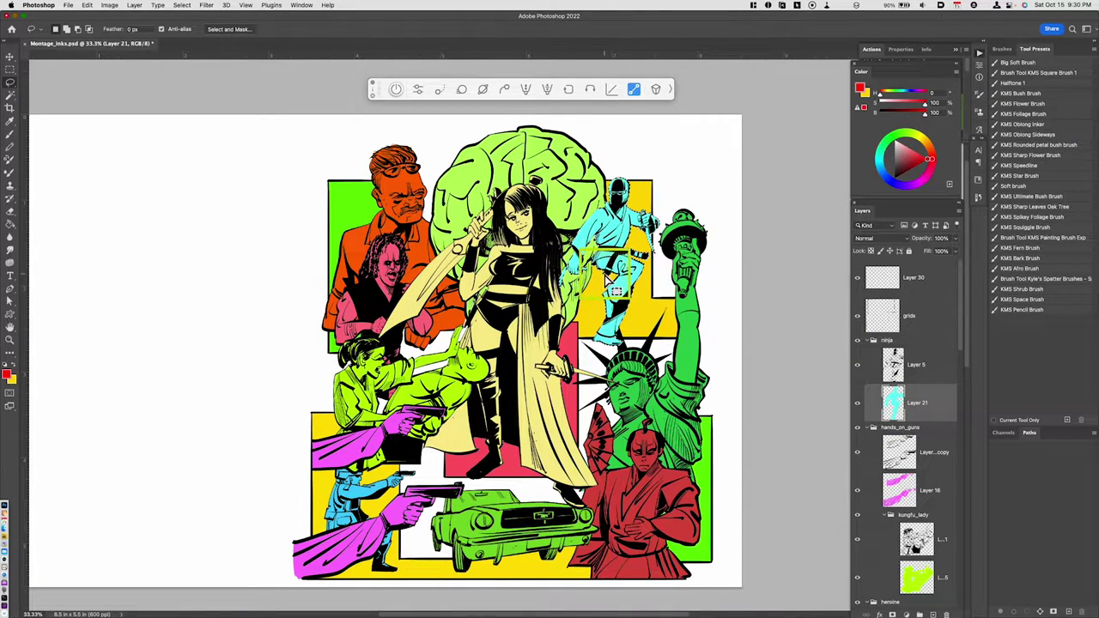
{"action": "mouse_move", "coordinate": [612, 285]}
{"action": "left_mouse_down"}
{"action": "mouse_move", "coordinate": [583, 292]}
{"action": "mouse_move", "coordinate": [620, 304]}
{"action": "left_mouse_up"}
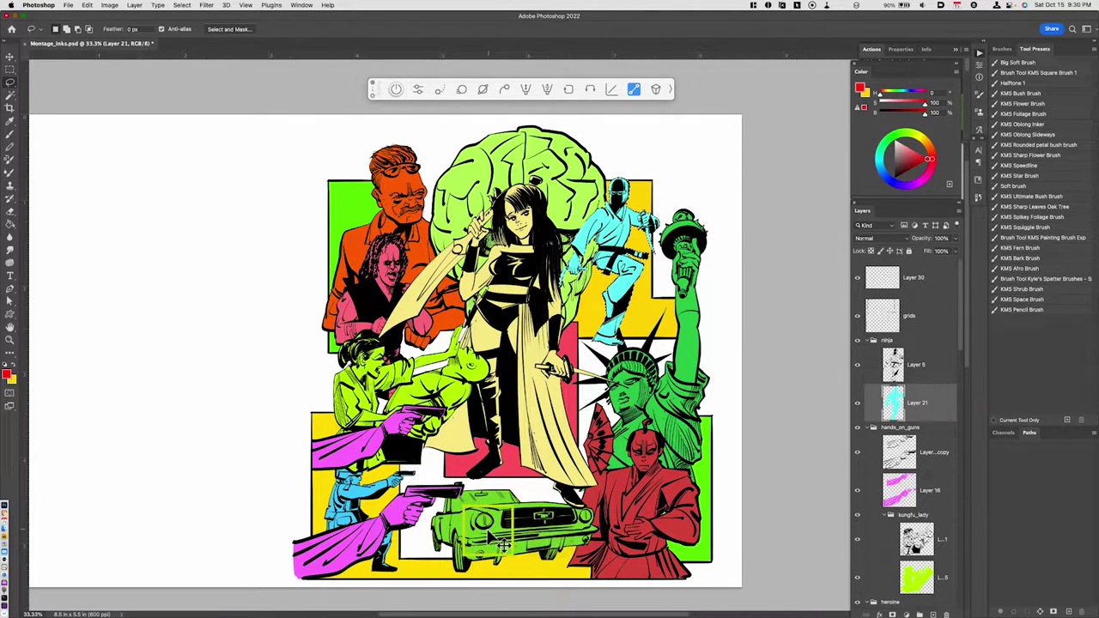
{"action": "key", "text": "super+d"}
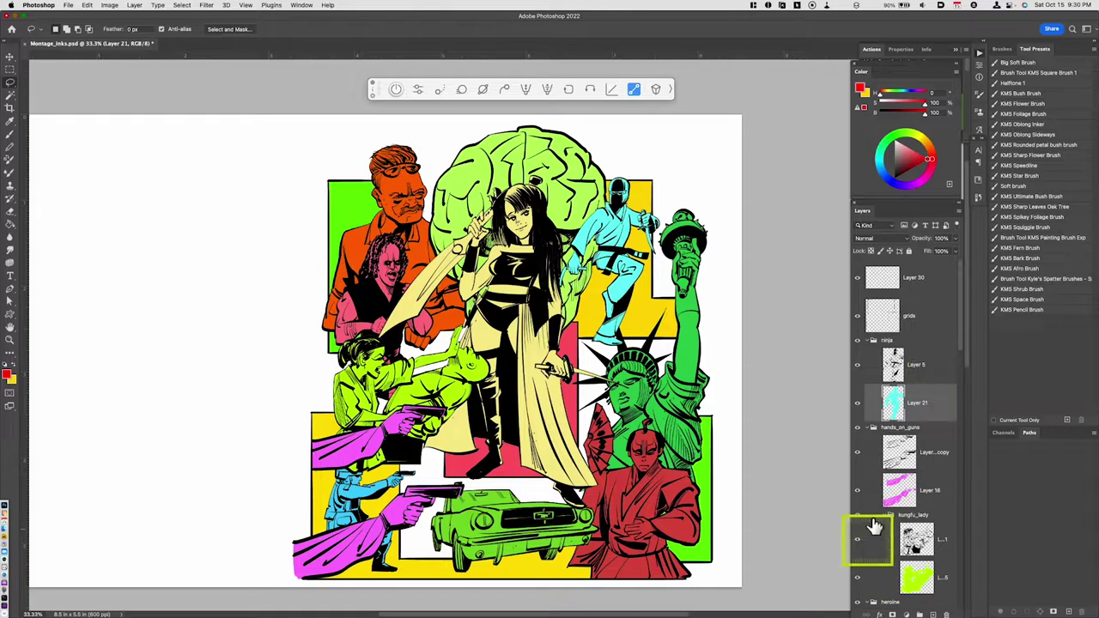
Fill the empty Layer 30 with the red foreground colour, undoing a mistaken yellow fill
{"action": "left_click", "coordinate": [923, 283]}
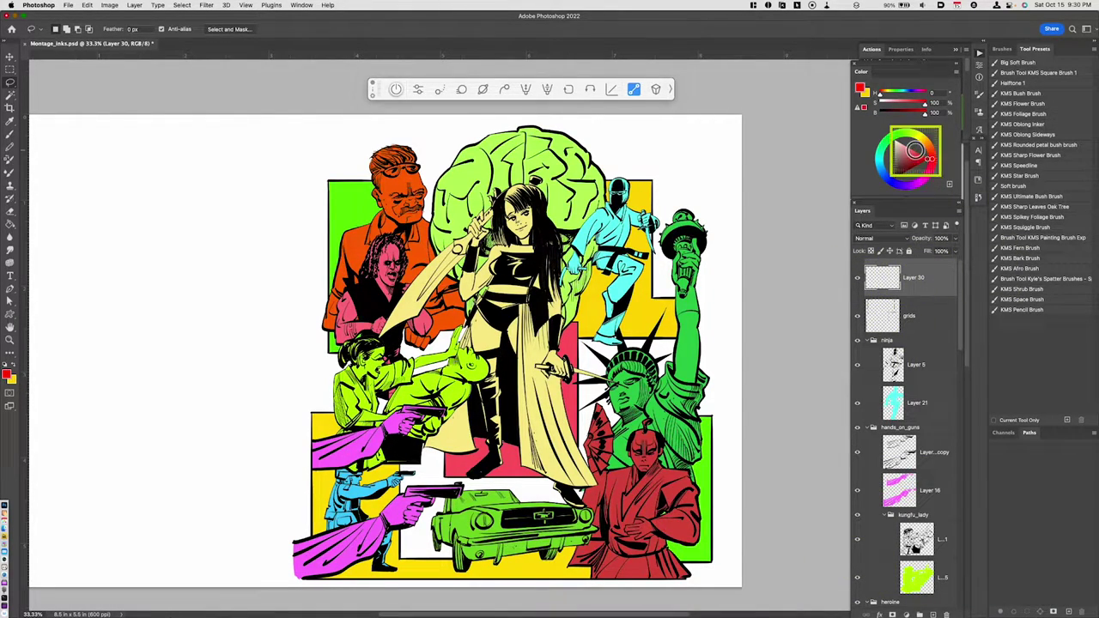
{"action": "left_click", "coordinate": [931, 161]}
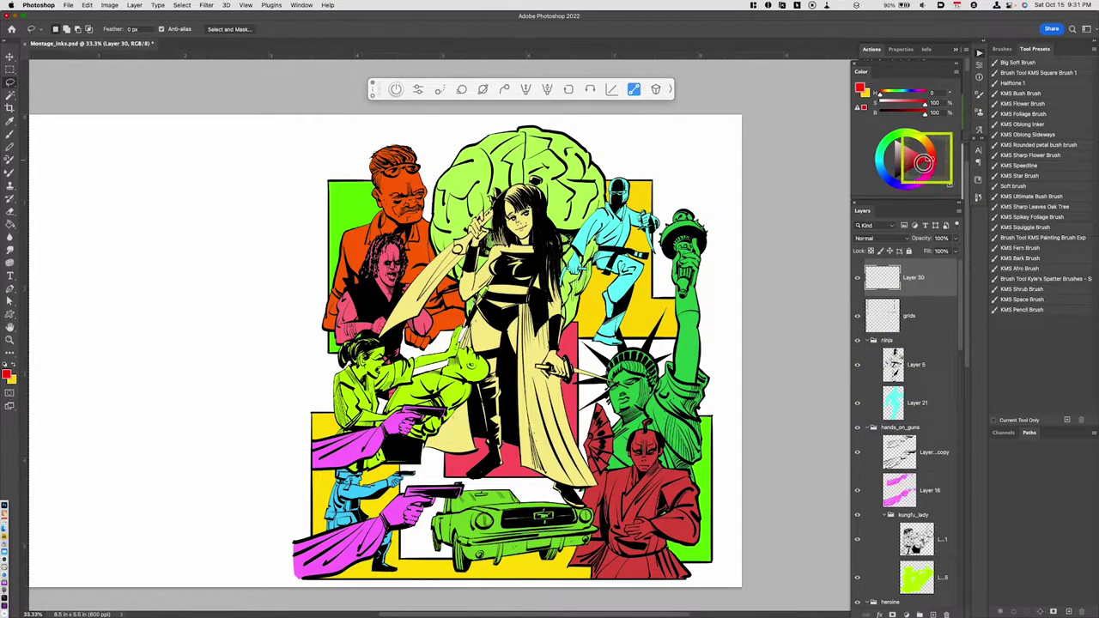
{"action": "key", "text": "super+BackSpace"}
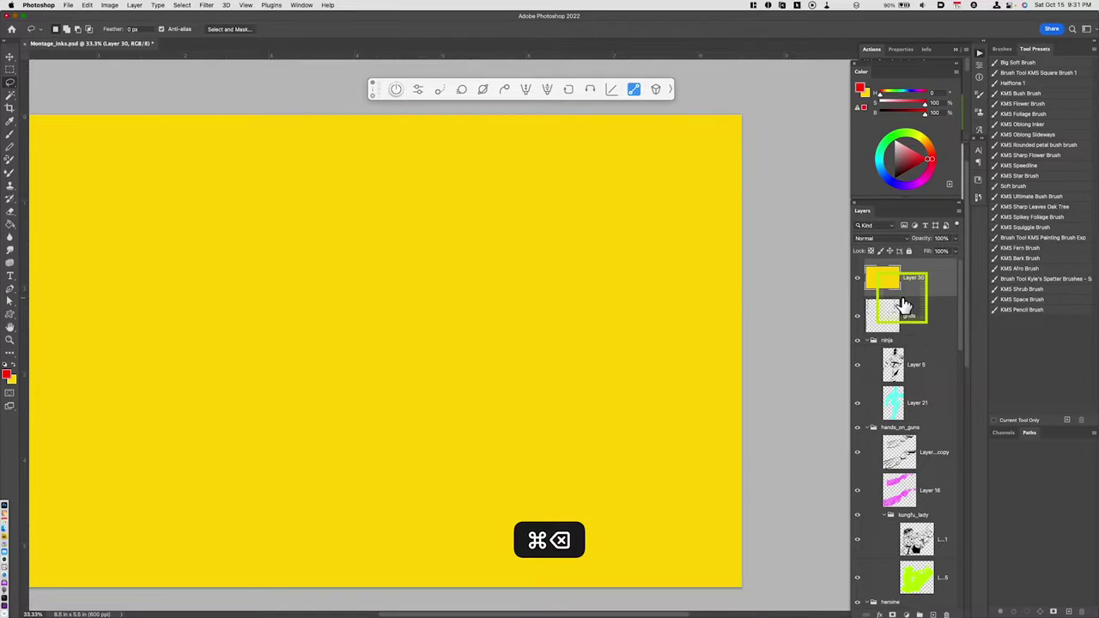
{"action": "key", "text": "super+z"}
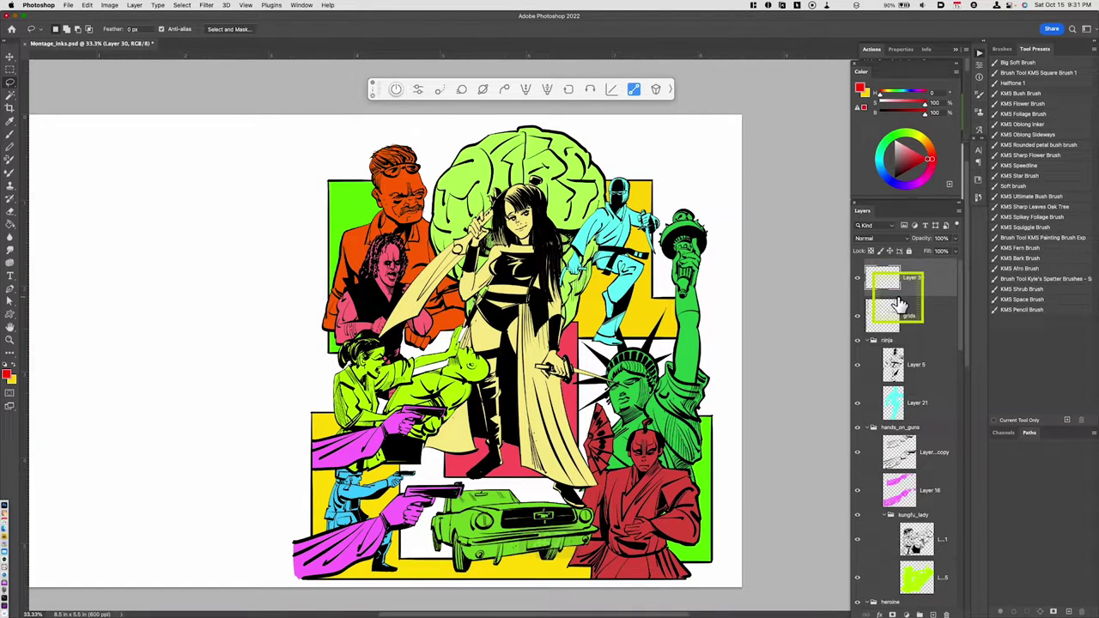
{"action": "key", "text": "alt+BackSpace"}
{"action": "key", "text": "space"}
{"action": "left_click_drag", "start_coordinate": [733, 389], "coordinate": [773, 381]}
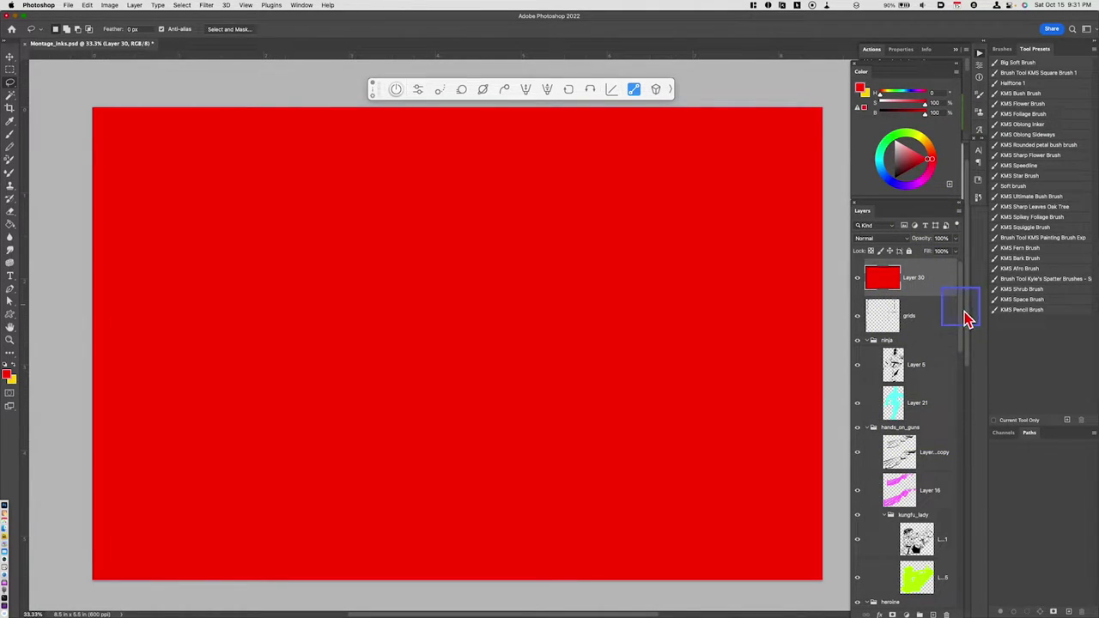
{"action": "left_click_drag", "start_coordinate": [965, 314], "coordinate": [969, 361]}
{"action": "left_click", "coordinate": [895, 475], "text": "super"}
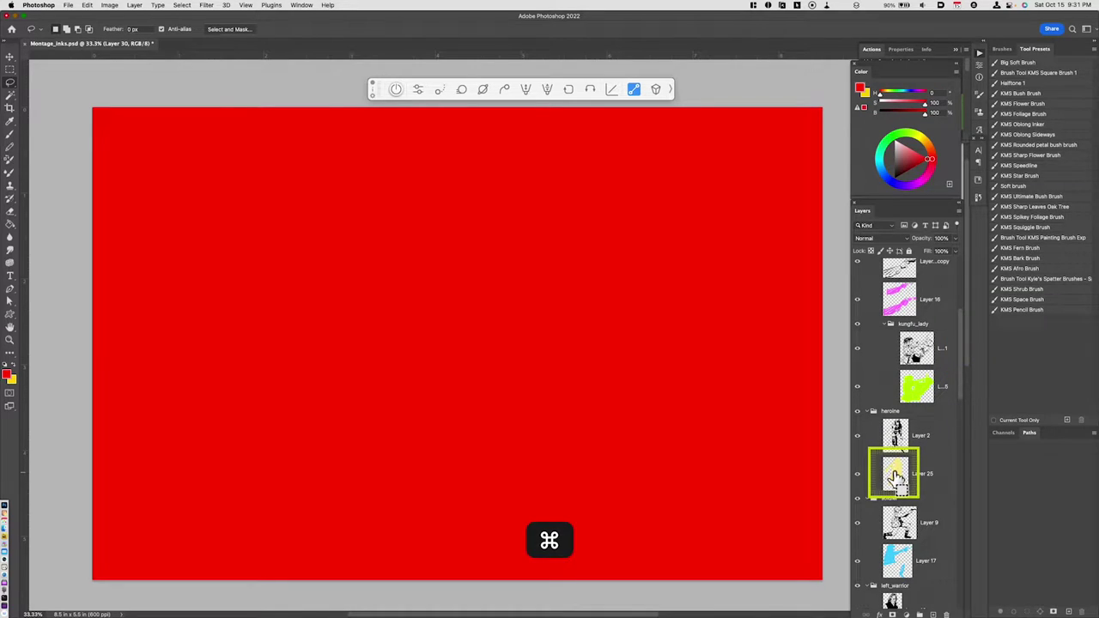
{"action": "left_click", "coordinate": [897, 519]}
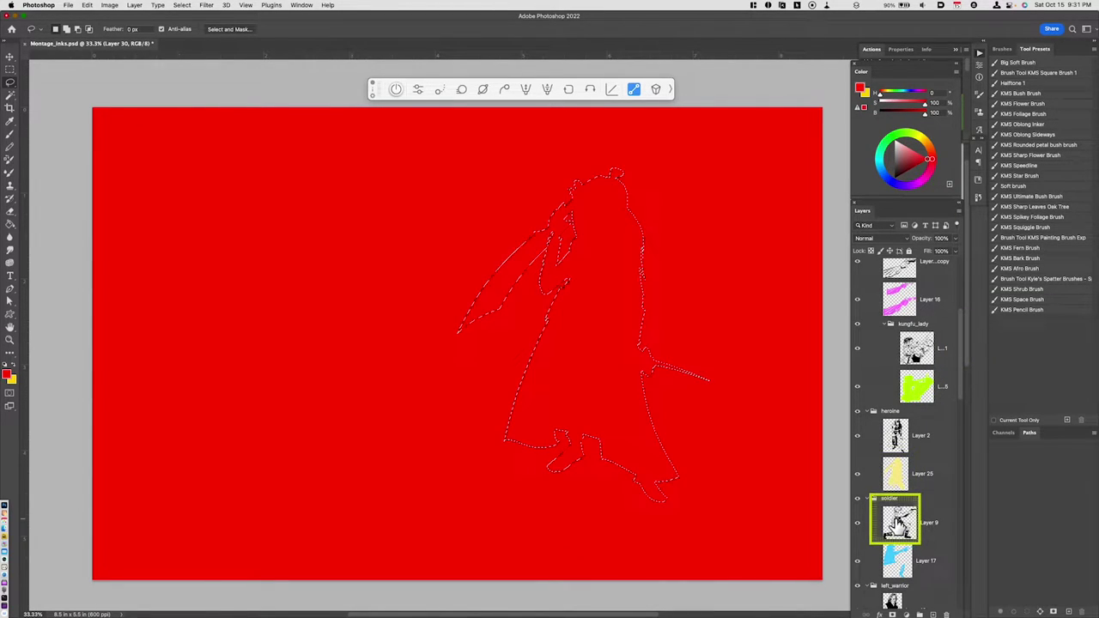
{"action": "left_click_drag", "start_coordinate": [899, 519], "coordinate": [969, 376]}
{"action": "scroll", "coordinate": [962, 360], "scroll_direction": "up", "scroll_amount": 5}
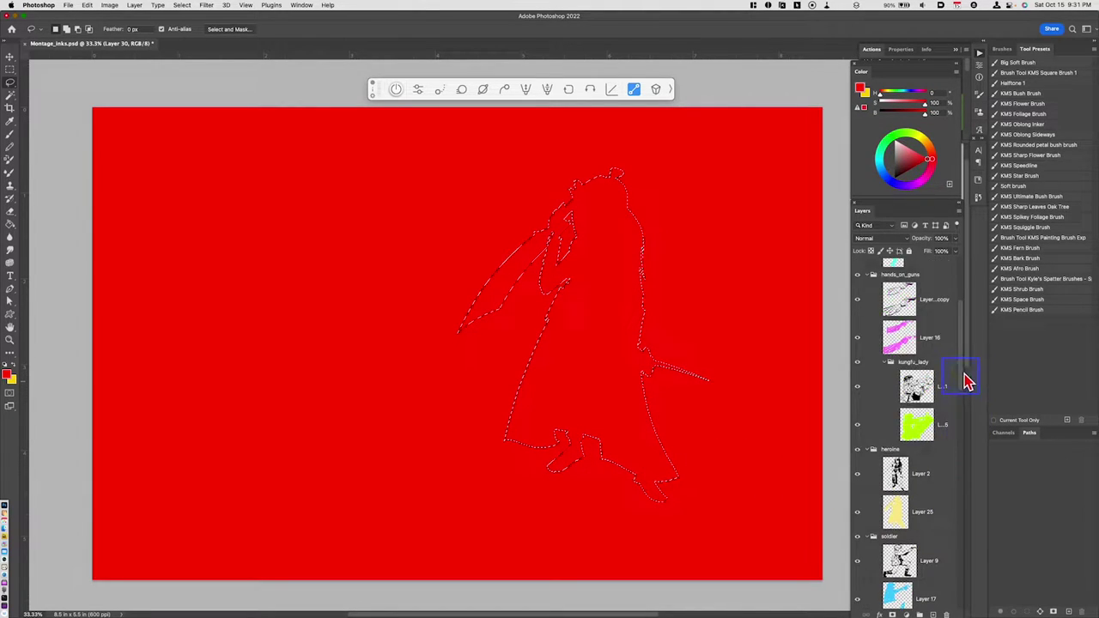
{"action": "key", "text": "super+x"}
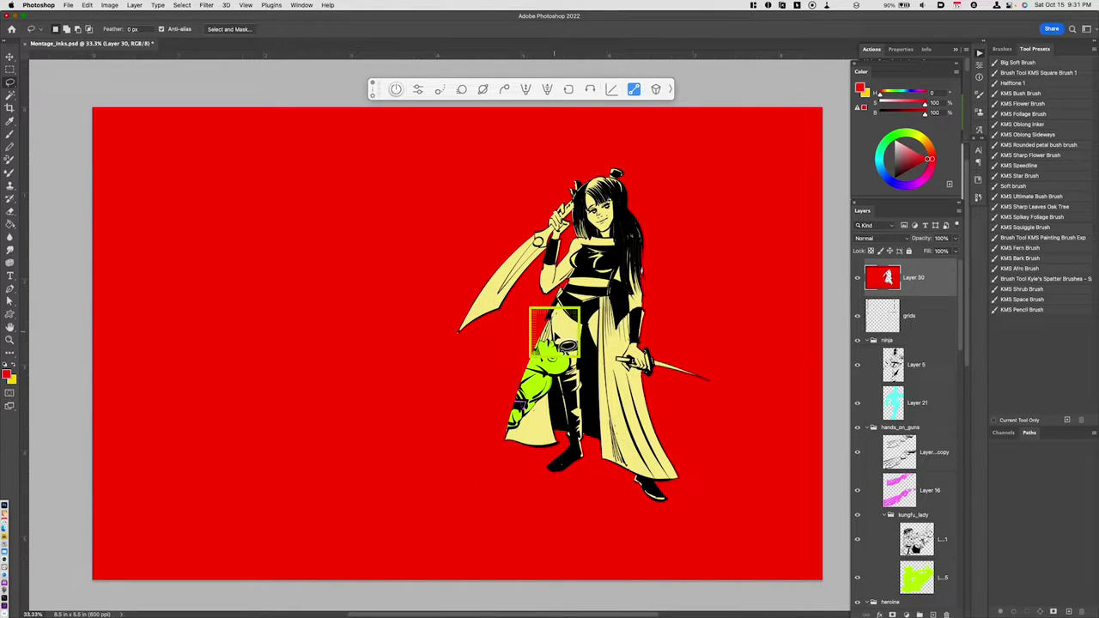
{"action": "key", "text": "super"}
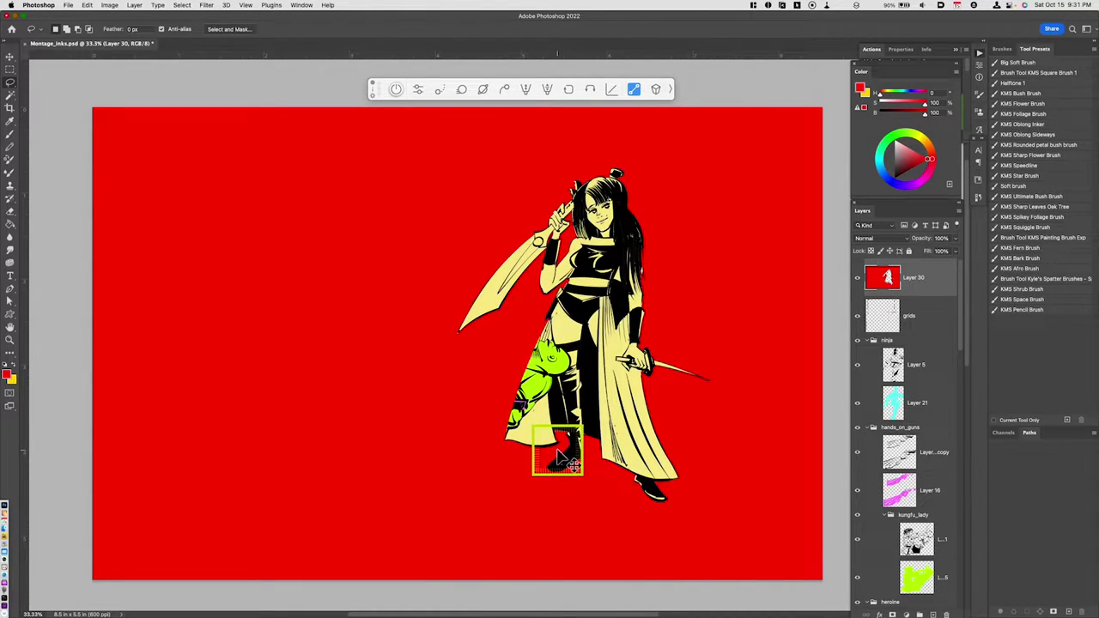
{"action": "key", "text": "super+z"}
Load the kungfu_lady green colour layer's figure as a selection
{"action": "key", "text": "super+d"}
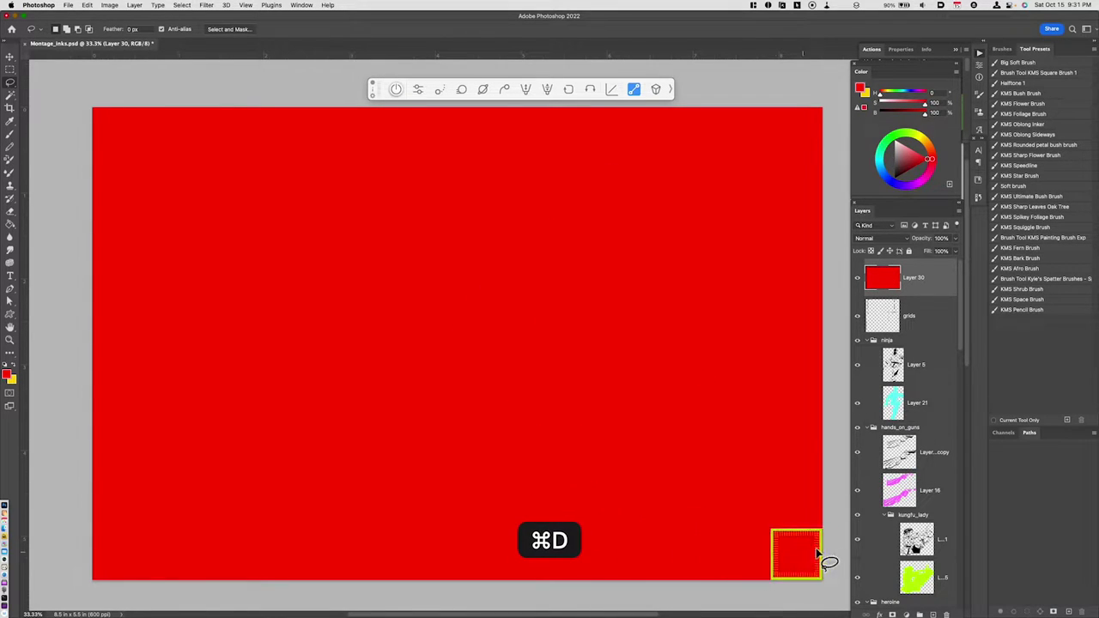
{"action": "scroll", "coordinate": [965, 369], "scroll_direction": "down", "scroll_amount": 5}
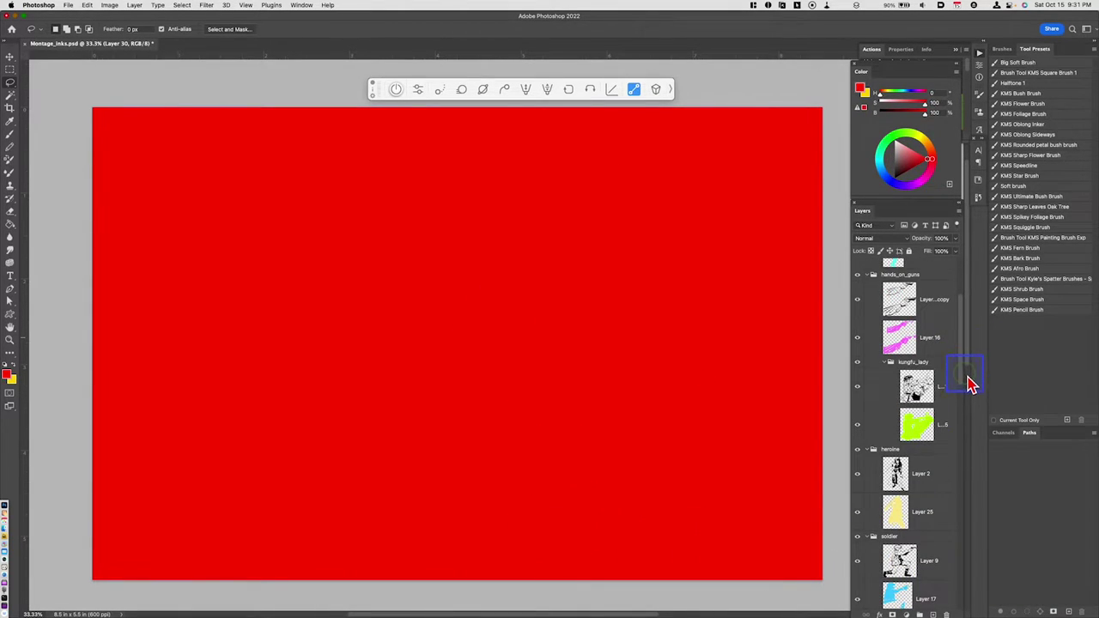
{"action": "left_click", "coordinate": [915, 422]}
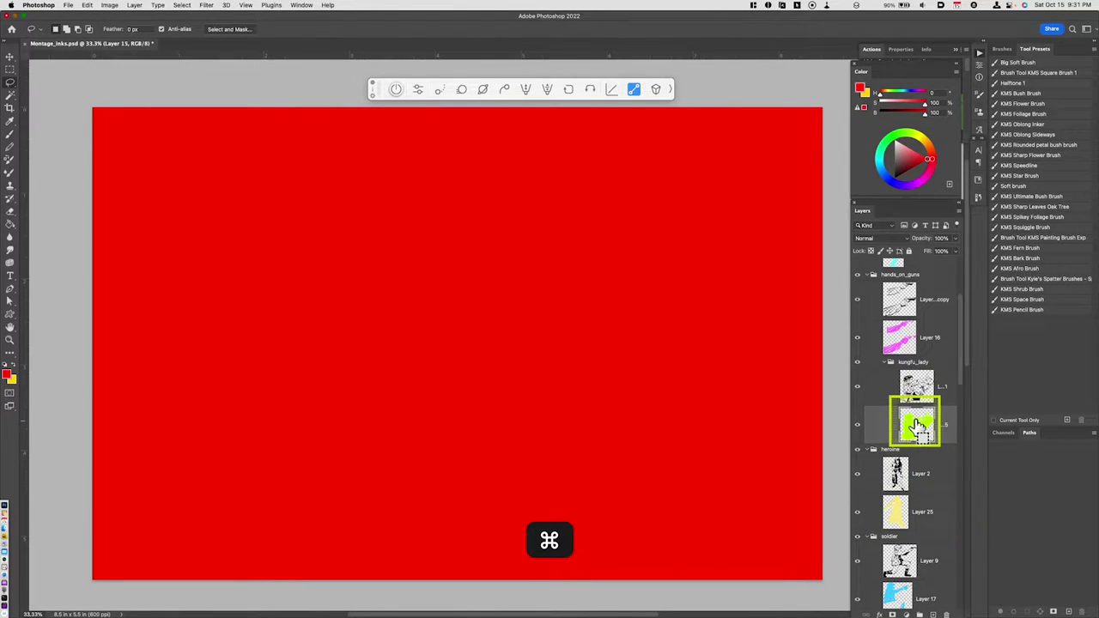
{"action": "left_click", "coordinate": [917, 425], "text": "super"}
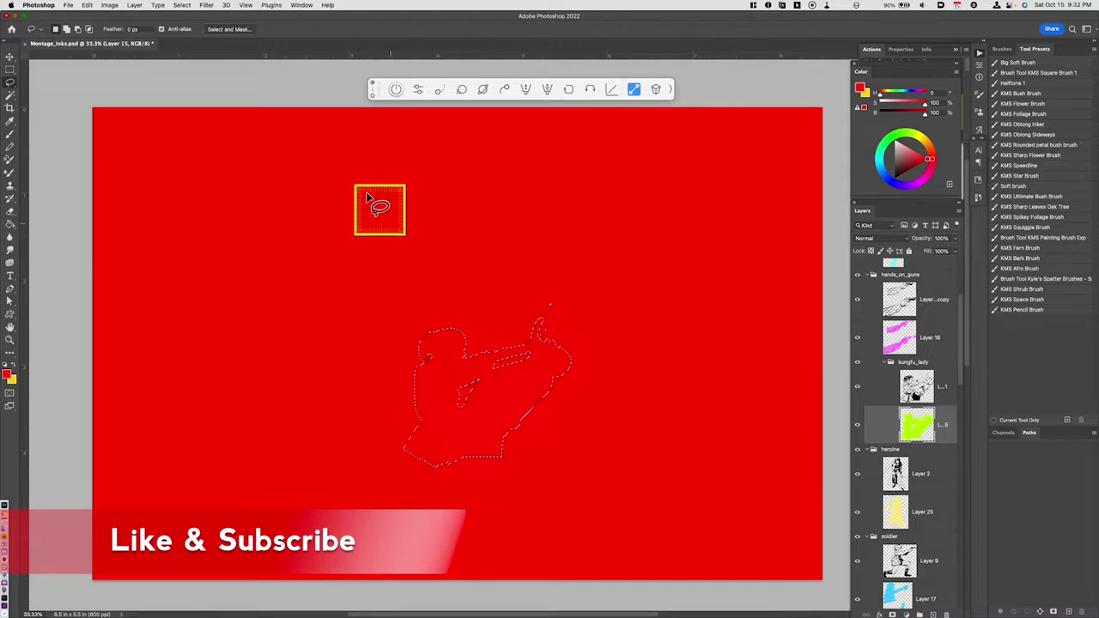
Save the figure selection as a new channel named My_Selection
{"action": "left_click", "coordinate": [183, 5]}
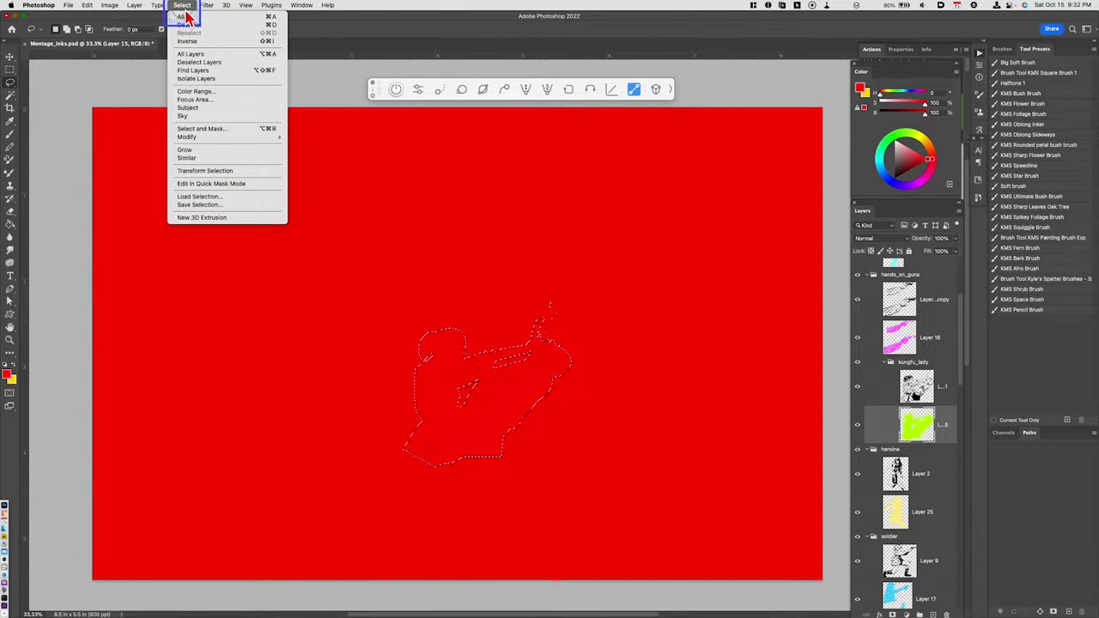
{"action": "left_click", "coordinate": [207, 209]}
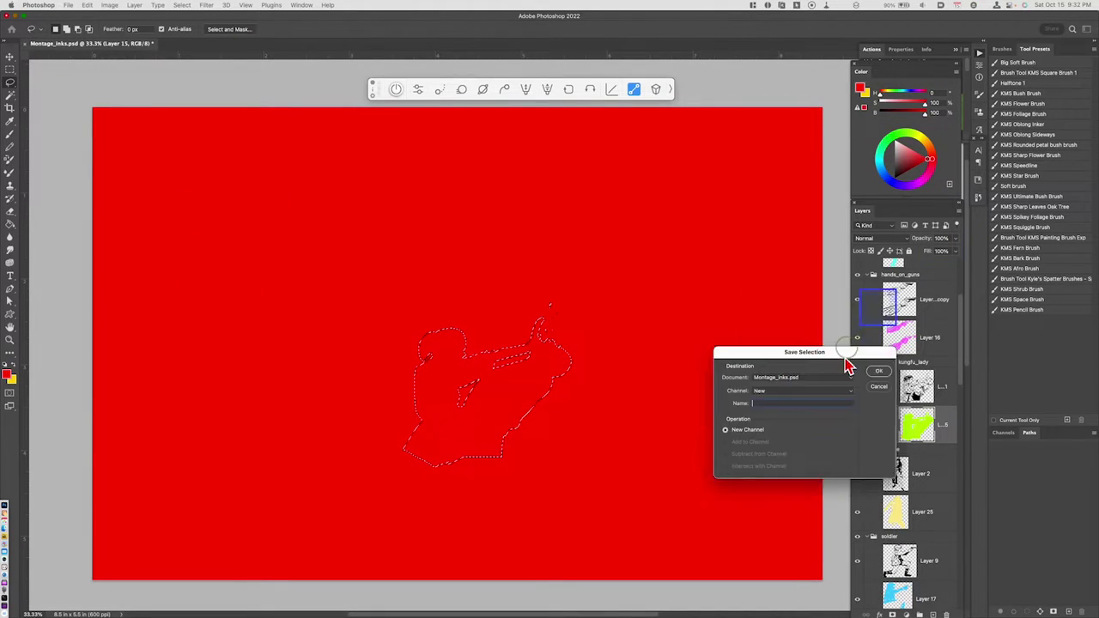
{"action": "left_click_drag", "start_coordinate": [847, 363], "coordinate": [528, 387]}
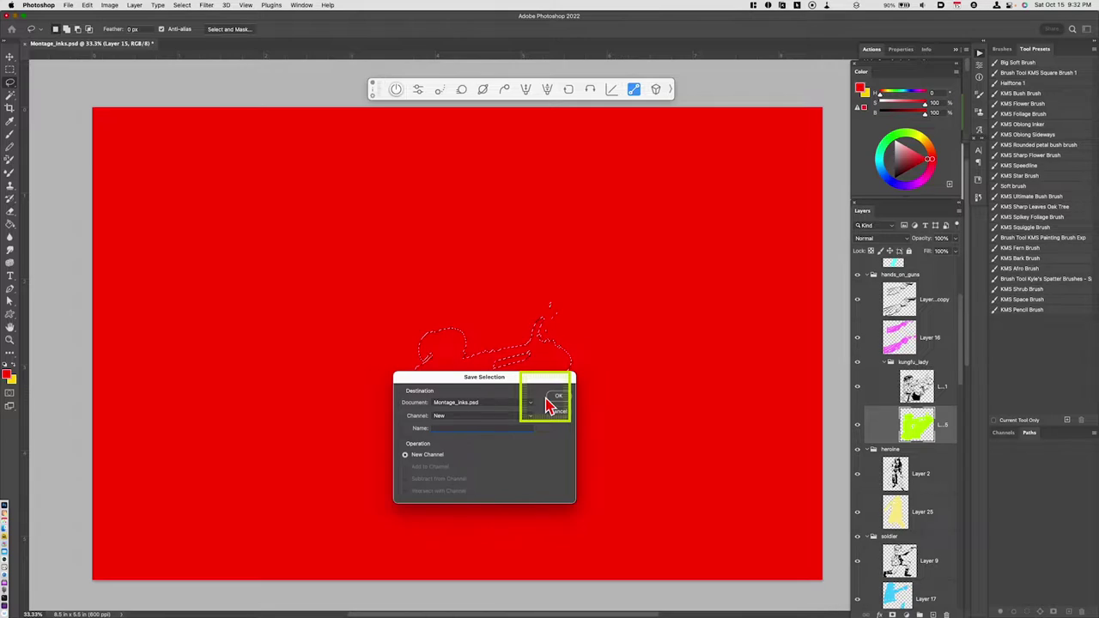
{"action": "key", "text": "shift"}
{"action": "type", "text": "My_Selection"}
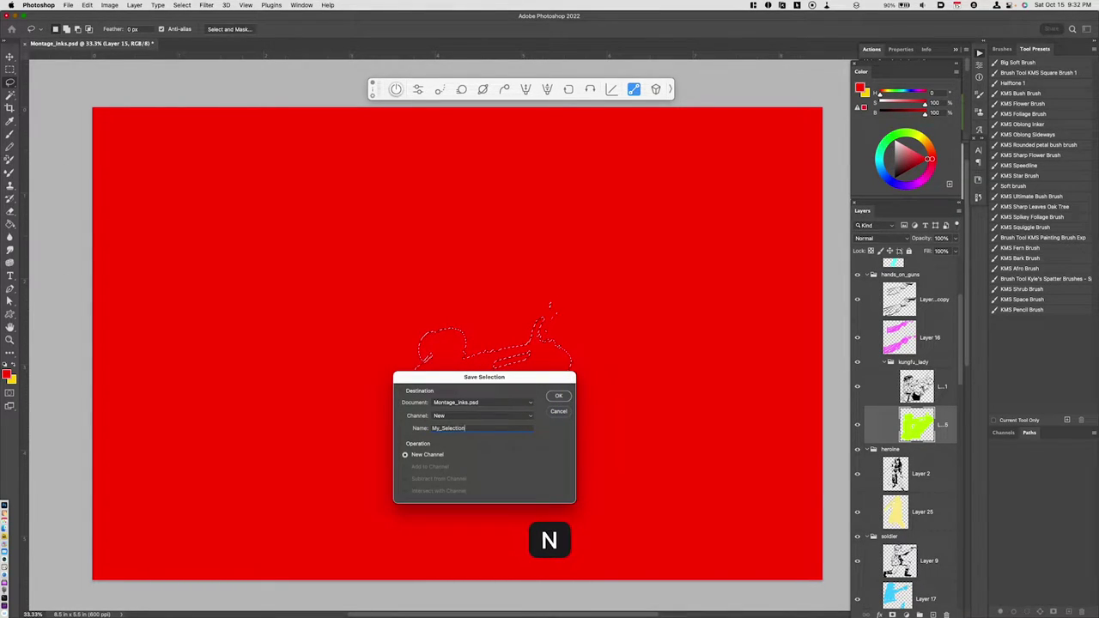
{"action": "left_click", "coordinate": [560, 398]}
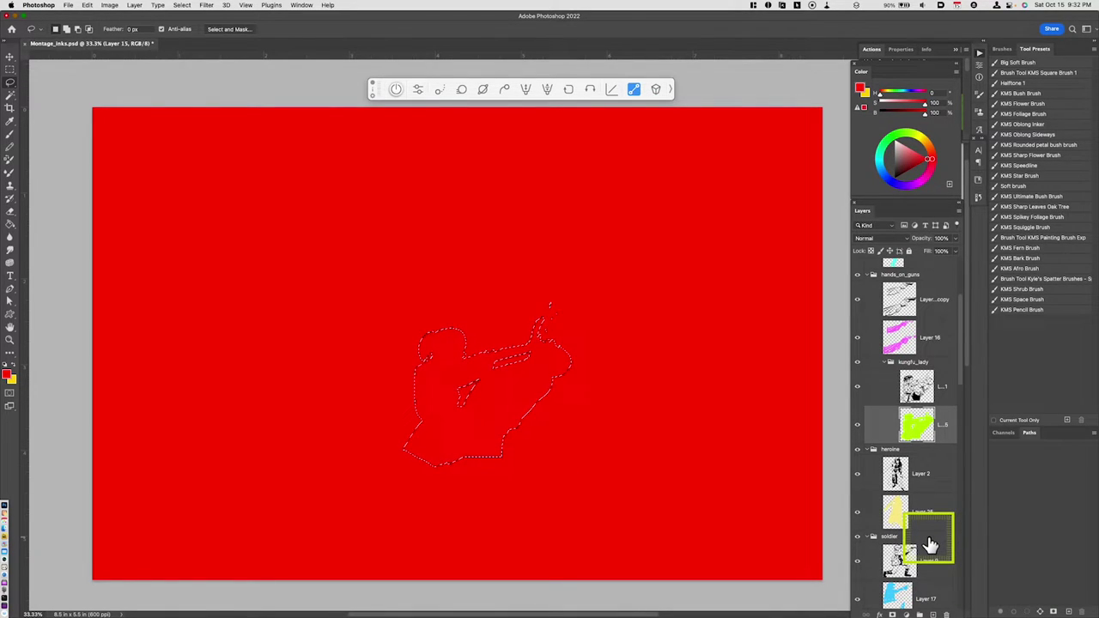
Replace the kungfu_lady selection with the heroine's outline
{"action": "key", "text": "super+d"}
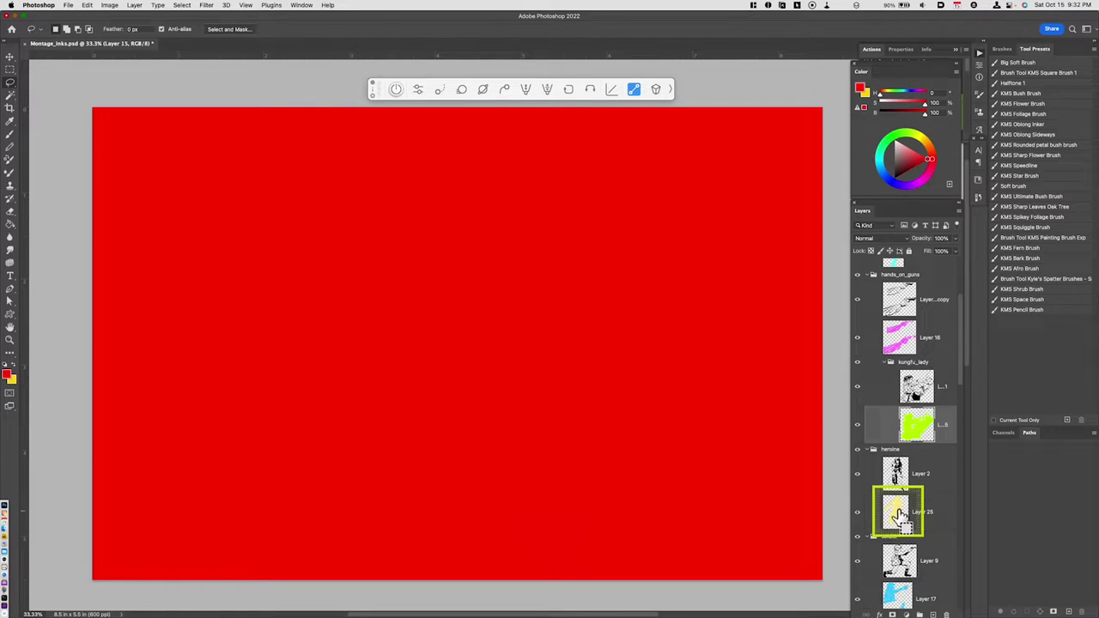
{"action": "left_click", "coordinate": [896, 514], "text": "super"}
{"action": "left_click_drag", "start_coordinate": [897, 515], "coordinate": [214, 34]}
Load the My_Selection channel in Subtract from Selection mode
{"action": "left_click", "coordinate": [184, 6]}
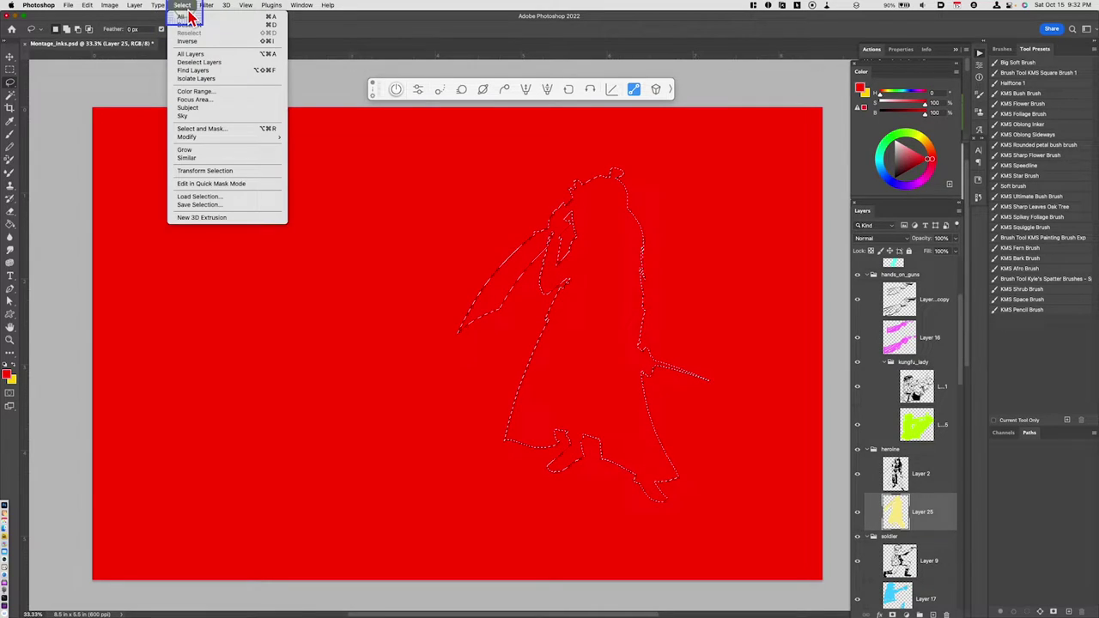
{"action": "left_click", "coordinate": [217, 199]}
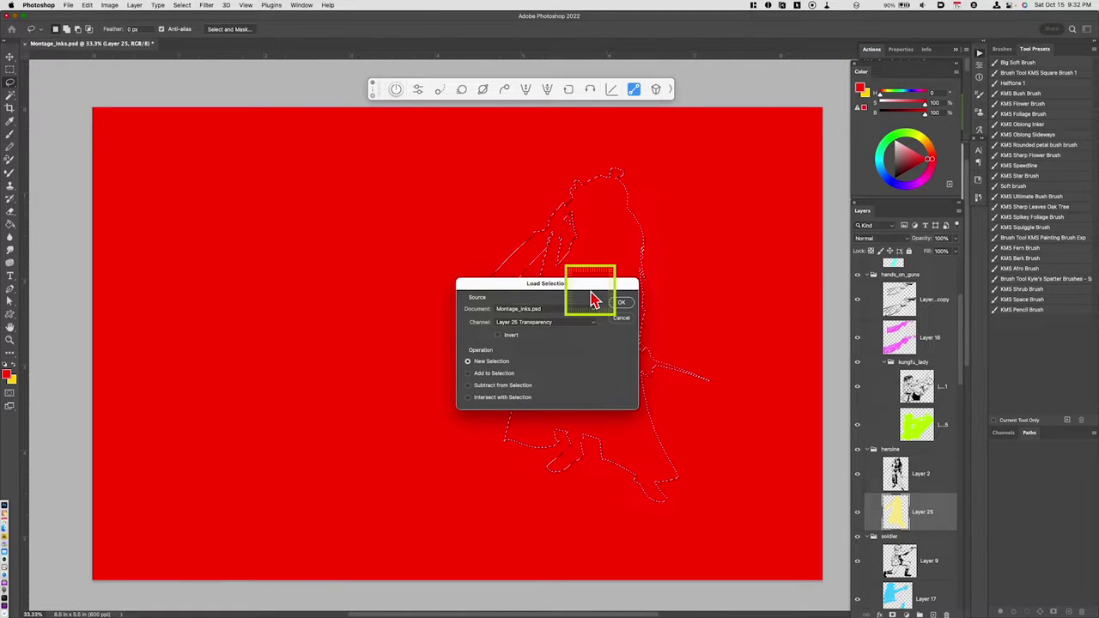
{"action": "left_click", "coordinate": [469, 386]}
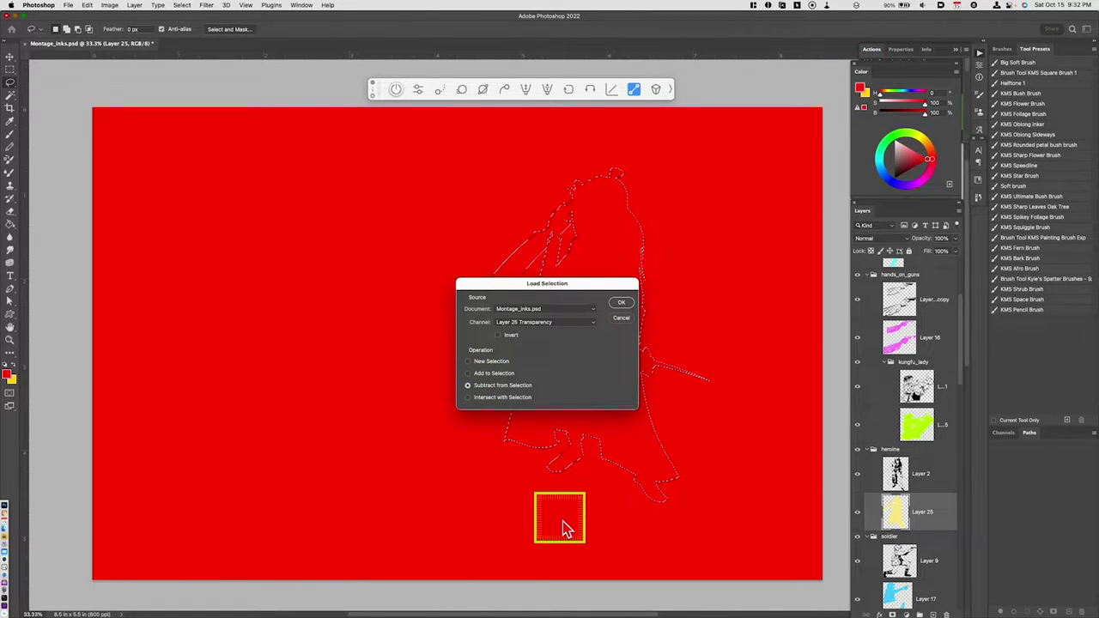
{"action": "left_click", "coordinate": [552, 330]}
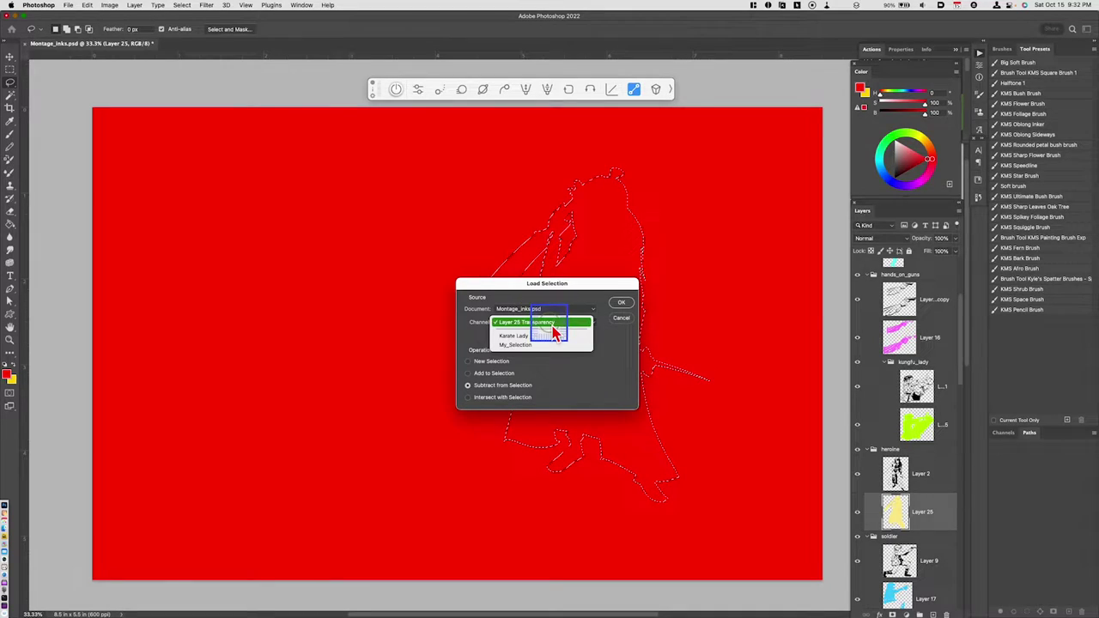
{"action": "left_click", "coordinate": [537, 345]}
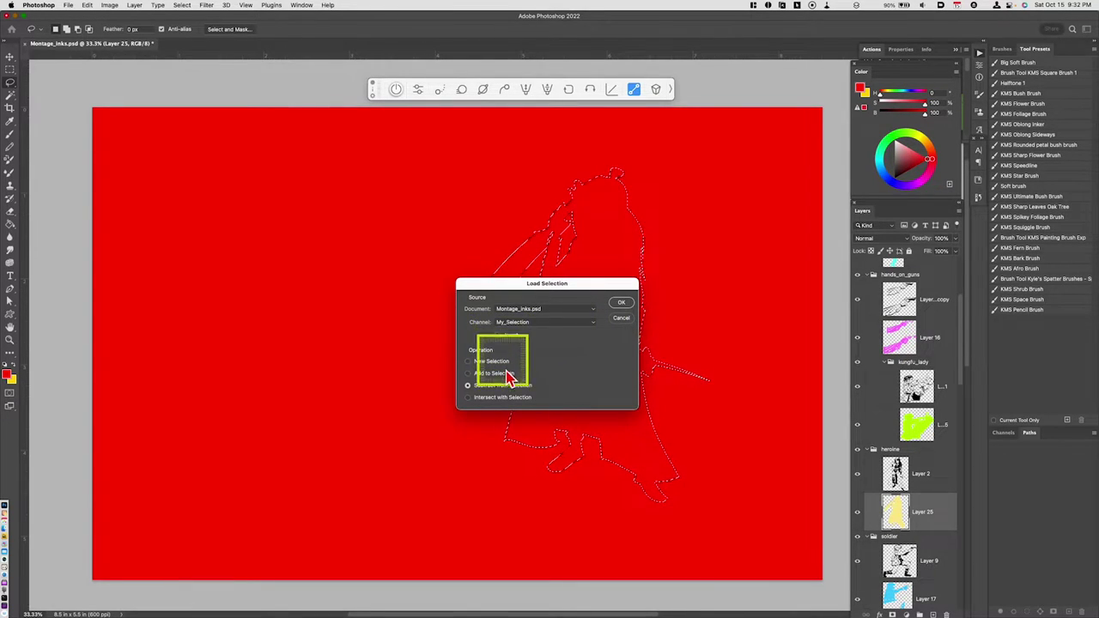
{"action": "left_click", "coordinate": [621, 305]}
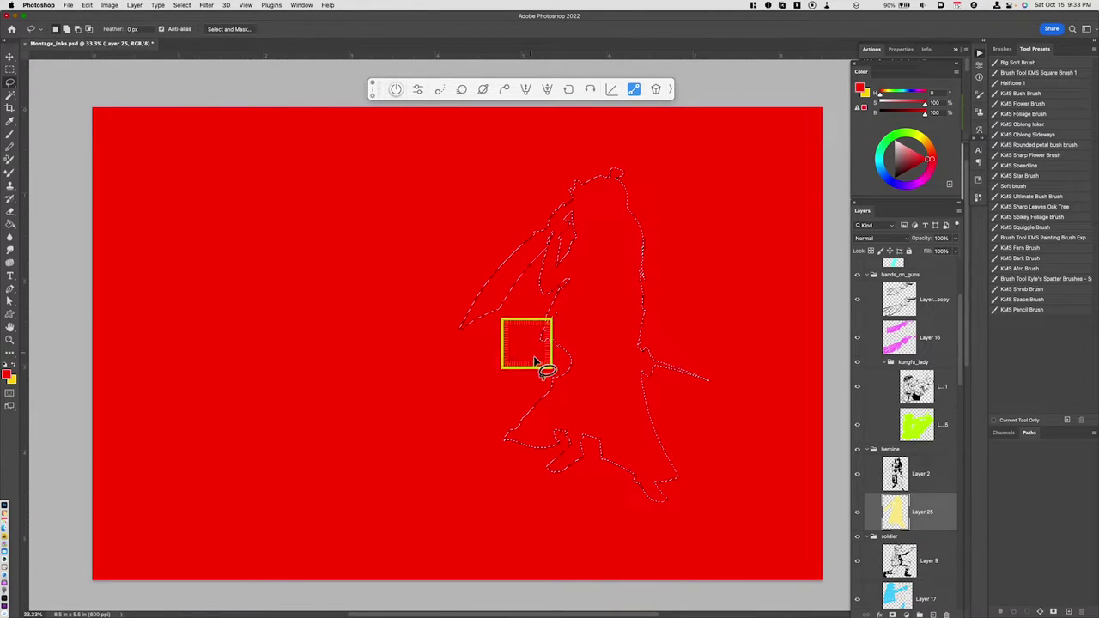
Copy the selected figure area of red Layer 30 to a new layer, then hide Layer 30
{"action": "scroll", "coordinate": [901, 296], "scroll_direction": "up", "scroll_amount": 5}
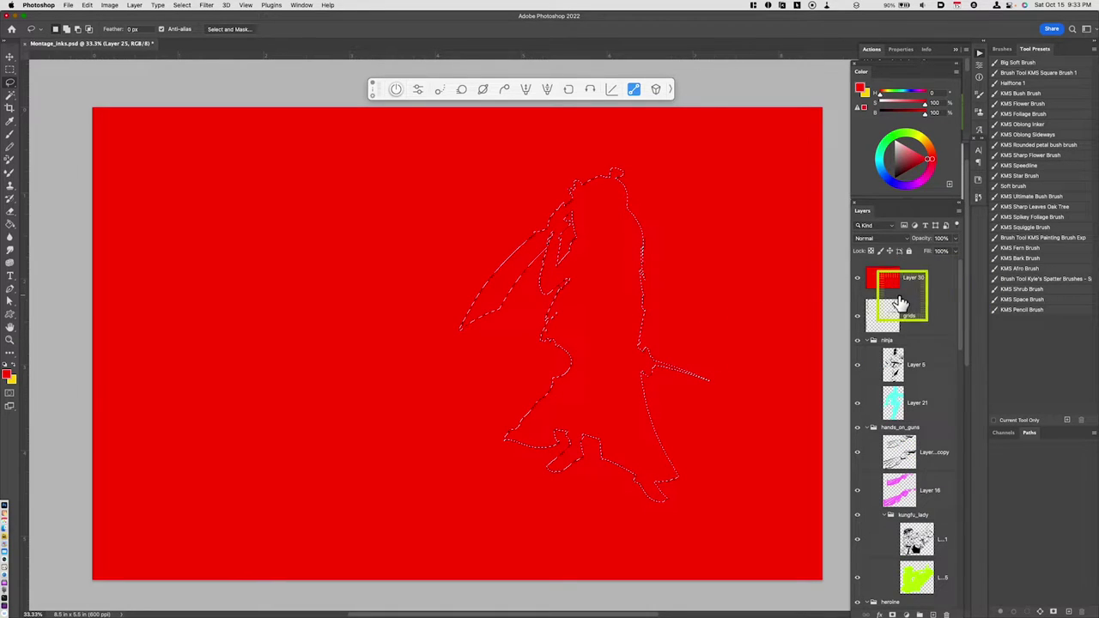
{"action": "left_click", "coordinate": [902, 283]}
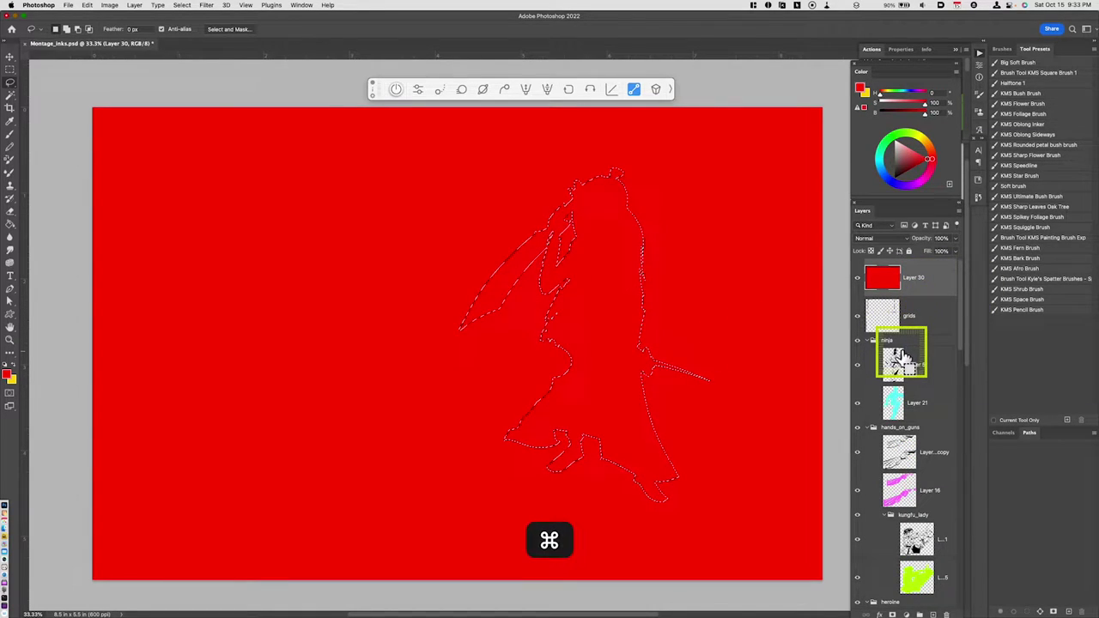
{"action": "key", "text": "super+j"}
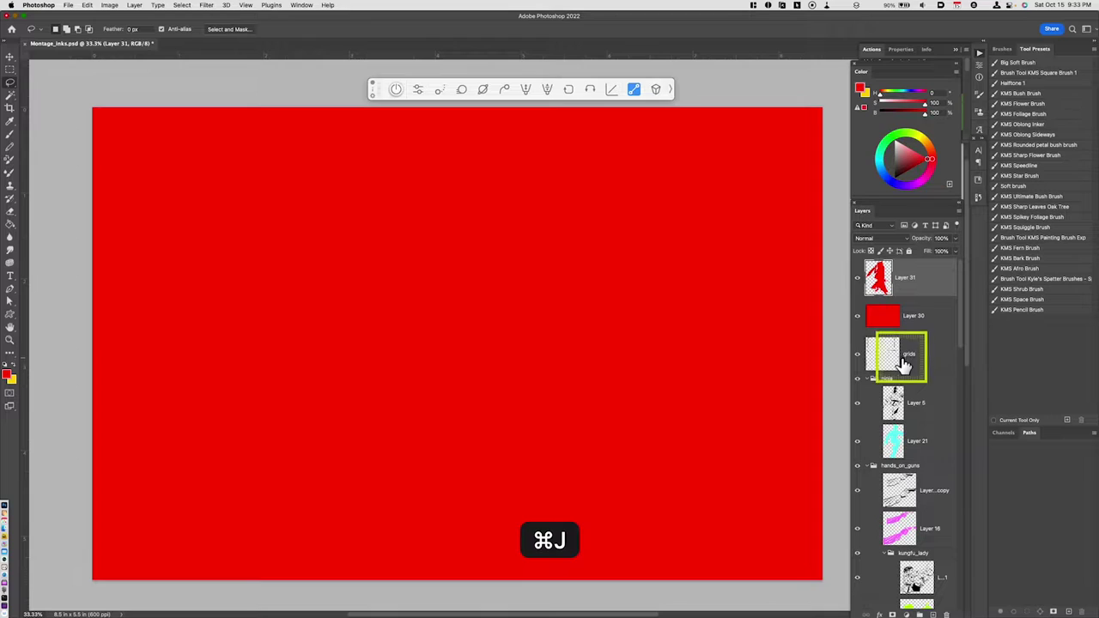
{"action": "left_click", "coordinate": [857, 315]}
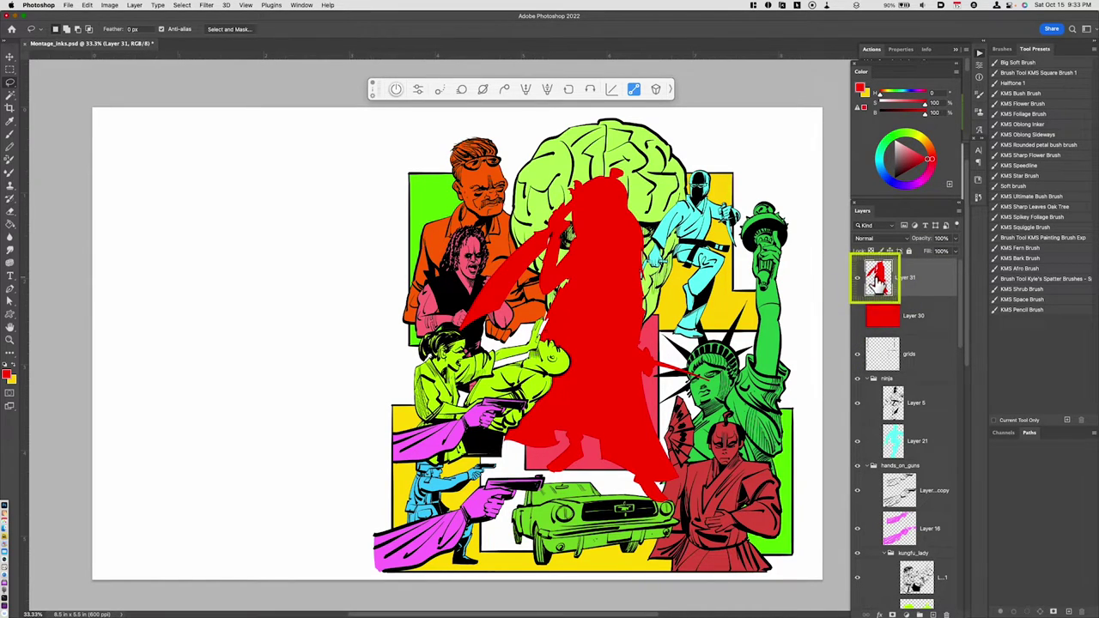
{"action": "key", "text": "super+u"}
{"action": "left_click_drag", "start_coordinate": [829, 512], "coordinate": [758, 528]}
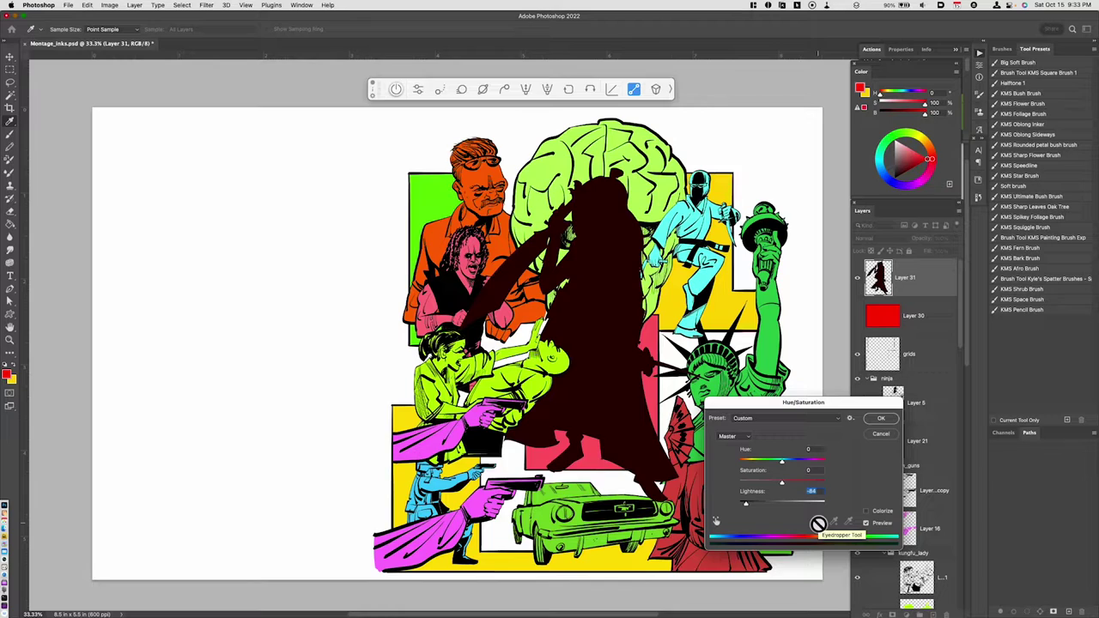
{"action": "left_click", "coordinate": [881, 434]}
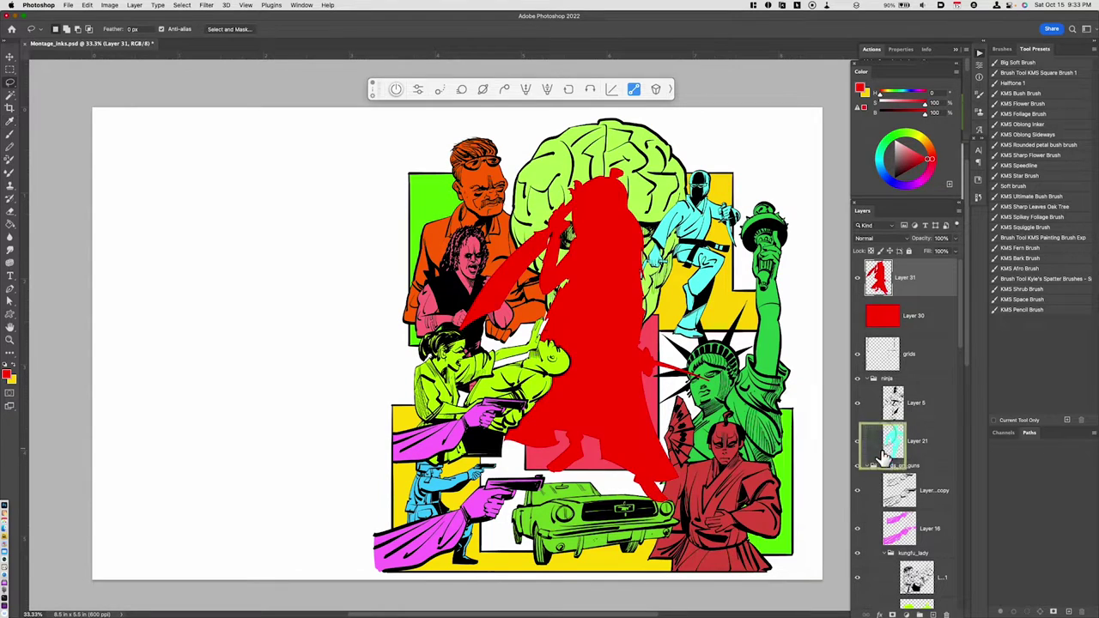
Load Layer 31's silhouette, invert it on Layer 30, and copy the remaining red to a new layer
{"action": "left_click", "coordinate": [882, 282], "text": "super"}
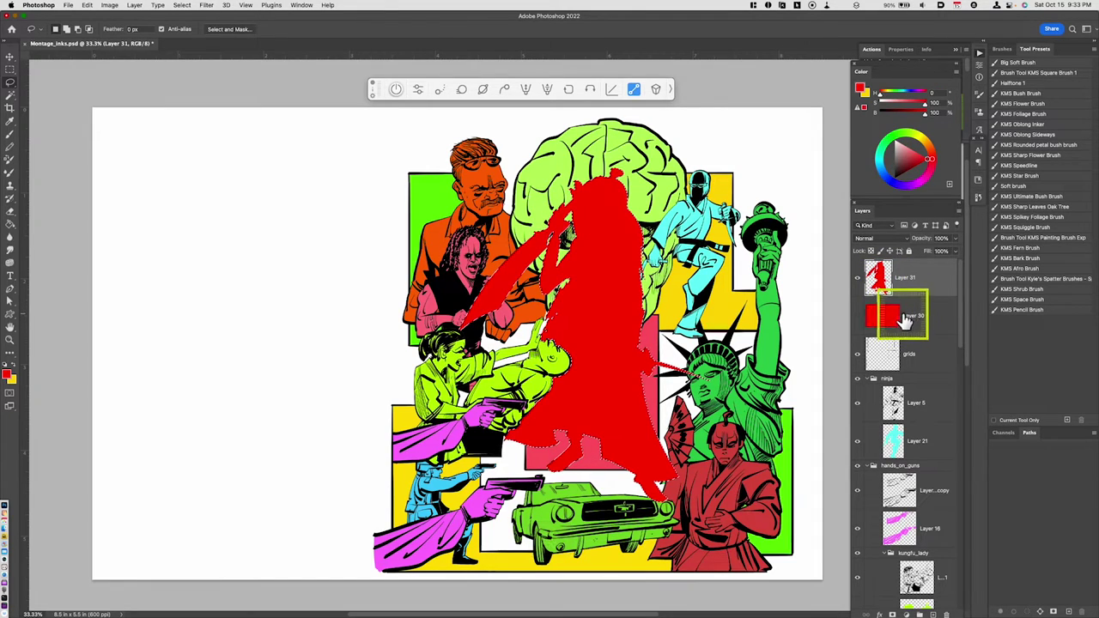
{"action": "left_click", "coordinate": [857, 316]}
{"action": "mouse_move", "coordinate": [912, 326]}
{"action": "left_mouse_down"}
{"action": "mouse_move", "coordinate": [908, 315]}
{"action": "mouse_move", "coordinate": [897, 335]}
{"action": "left_mouse_up"}
{"action": "key", "text": "shift+super+i"}
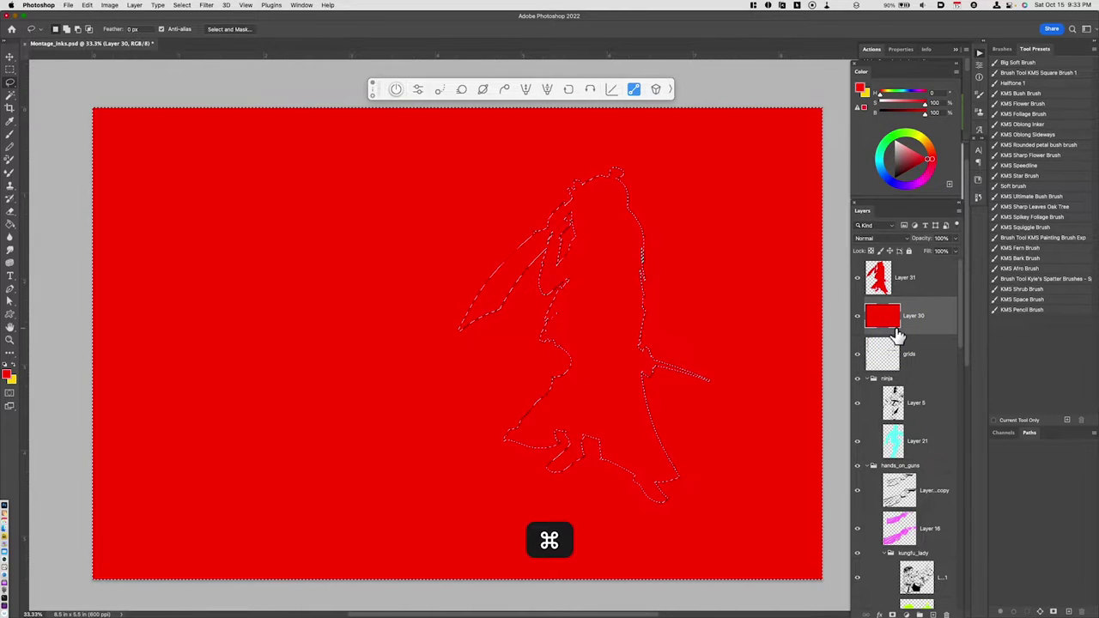
{"action": "key", "text": "super+j"}
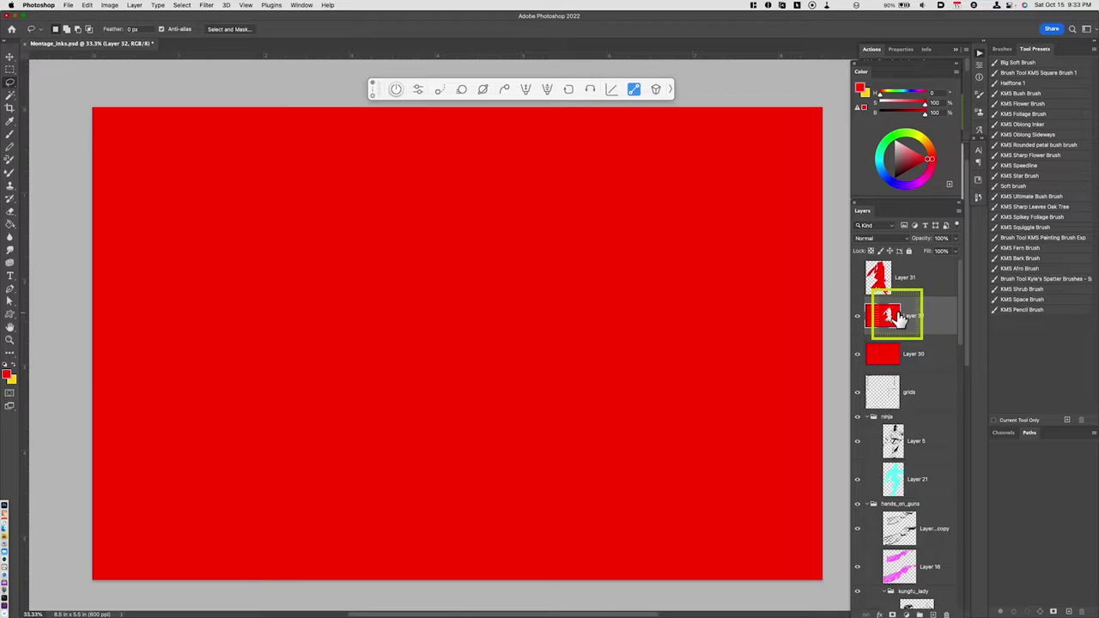
Set Layer 32's blend mode to Hue and hide the solid red Layer 30
{"action": "left_click", "coordinate": [885, 239]}
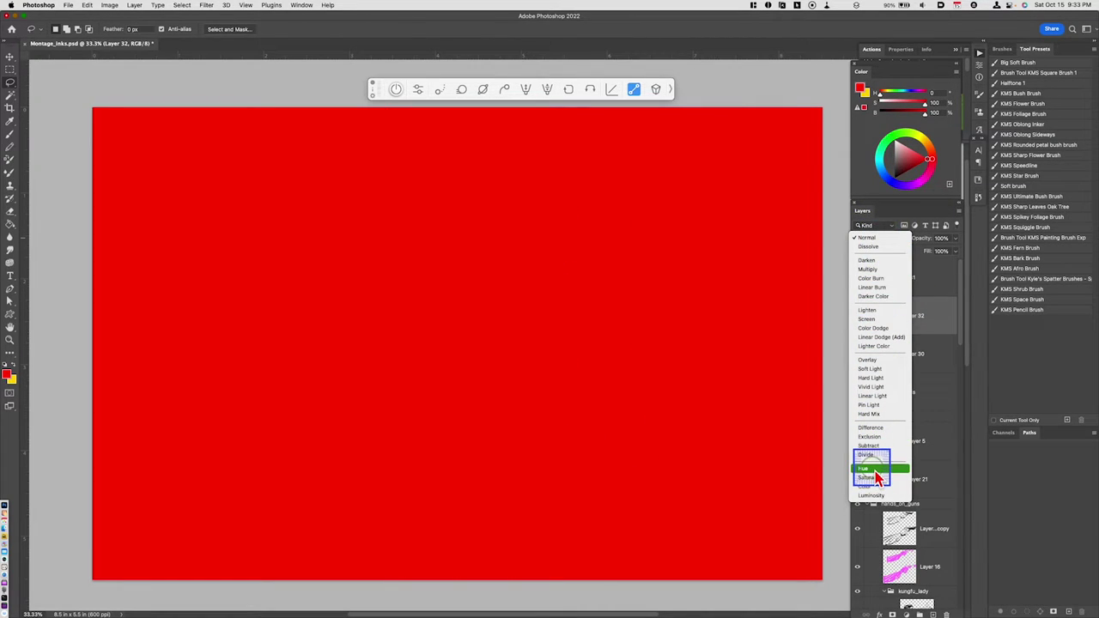
{"action": "left_click", "coordinate": [870, 469]}
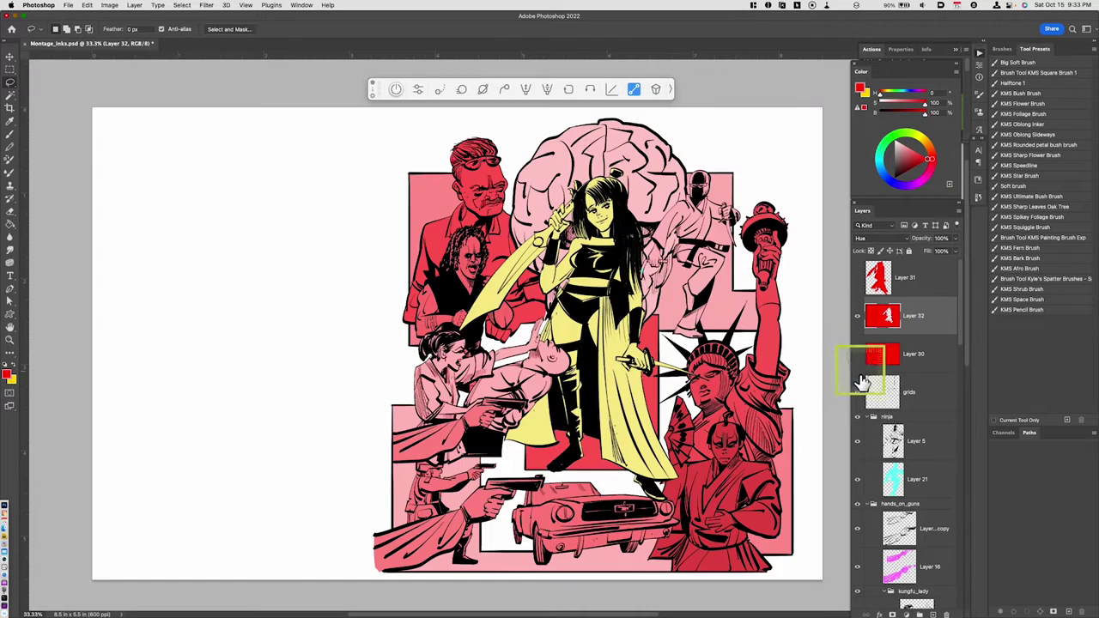
{"action": "left_click", "coordinate": [858, 353]}
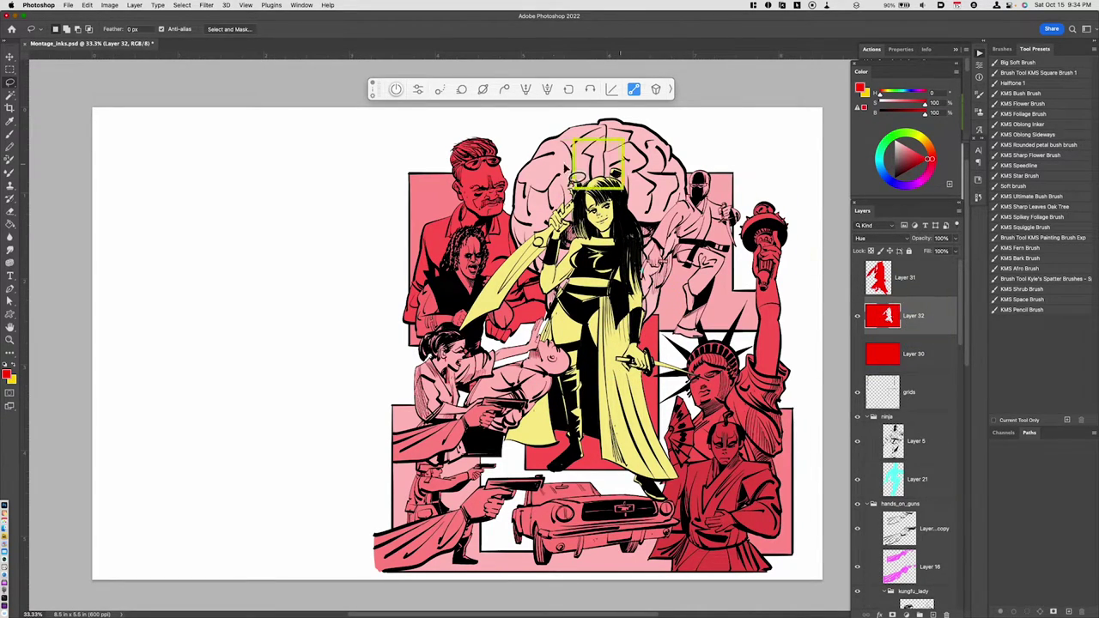
Shift Layer 32's hue toward yellow-green with Hue/Saturation
{"action": "key", "text": "super+u"}
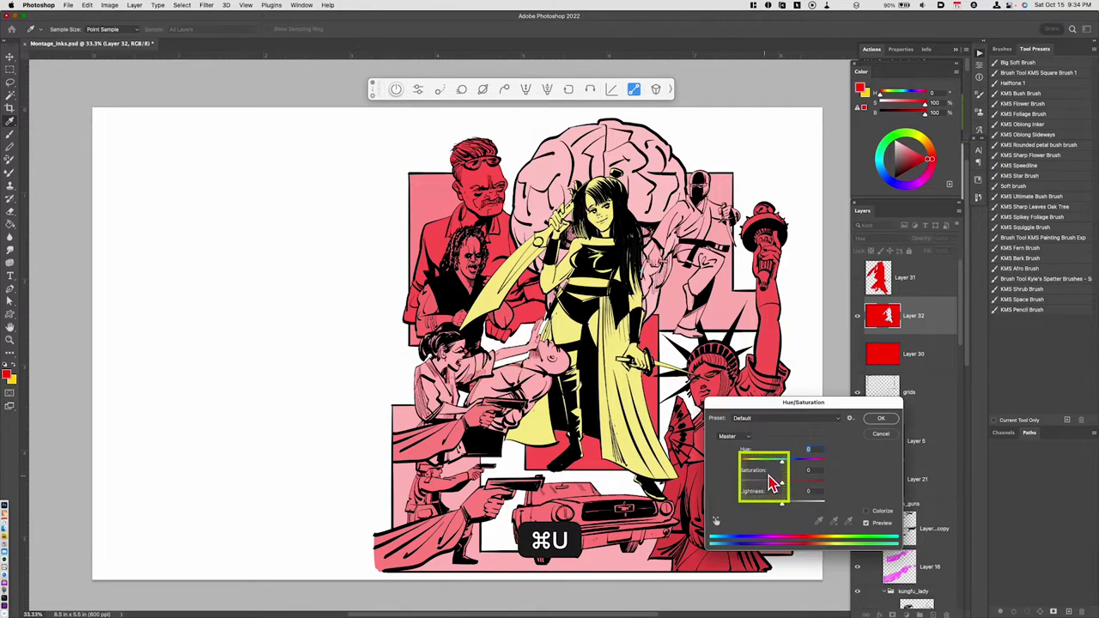
{"action": "left_click_drag", "start_coordinate": [800, 472], "coordinate": [812, 475]}
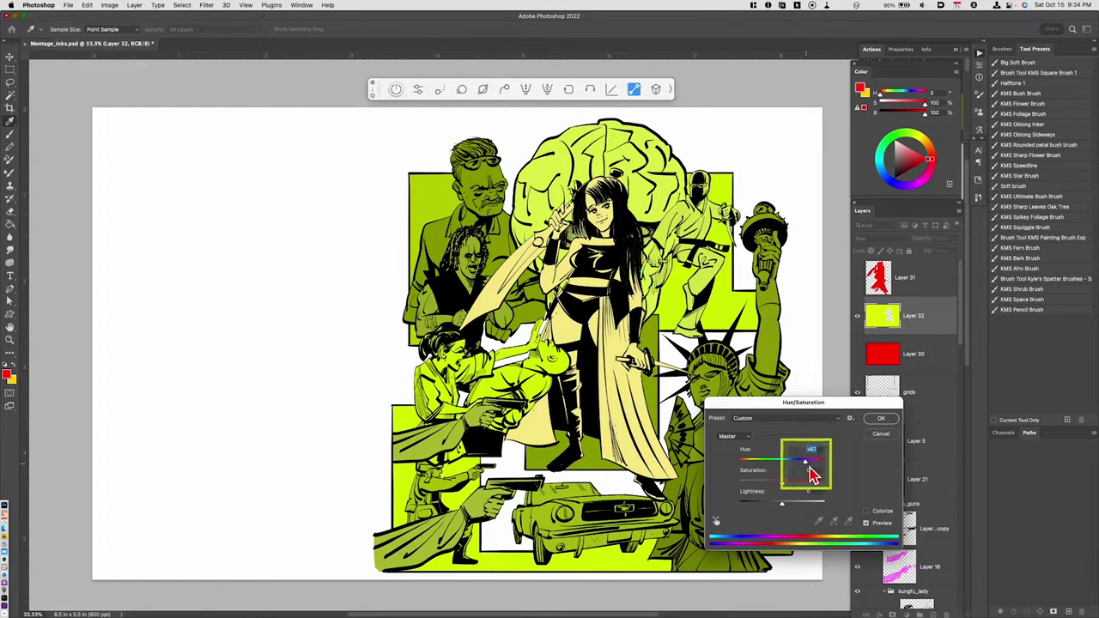
{"action": "left_click", "coordinate": [881, 418]}
{"action": "key", "text": "l"}
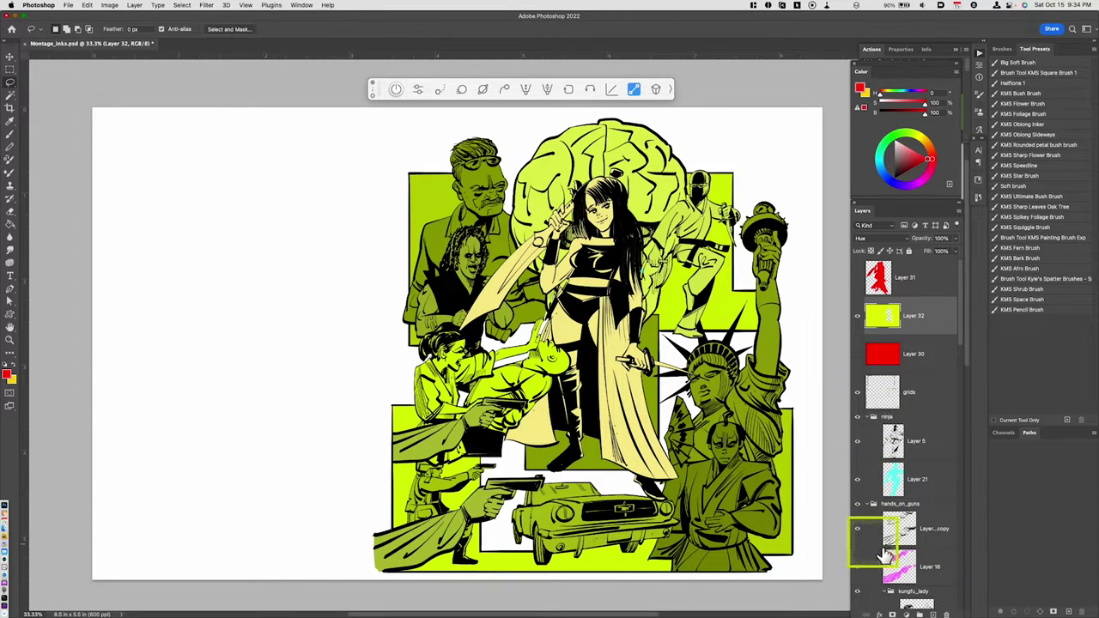
Toggle Layer 31 on and off, then select the heroine's yellow colour Layer 25
{"action": "left_click", "coordinate": [857, 278]}
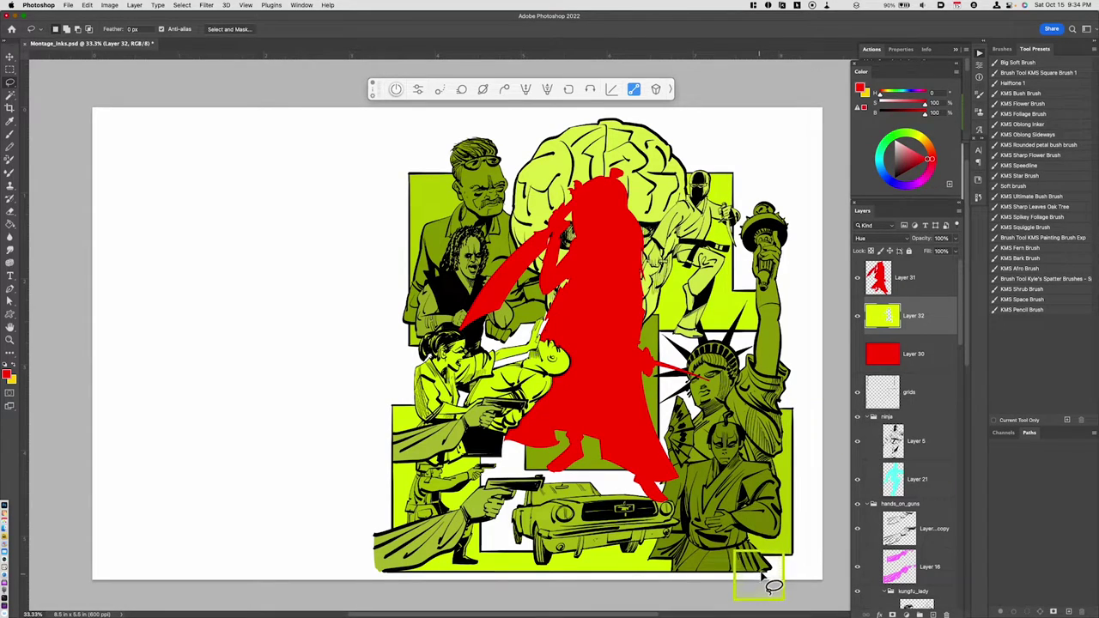
{"action": "left_click", "coordinate": [857, 278]}
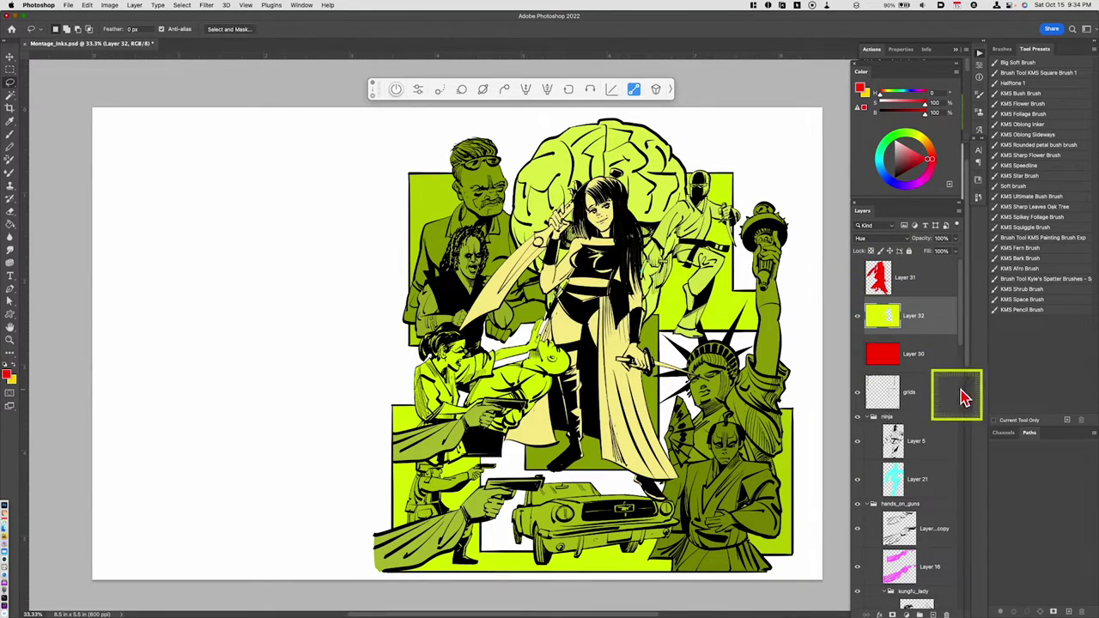
{"action": "scroll", "coordinate": [963, 369], "scroll_direction": "down", "scroll_amount": 4}
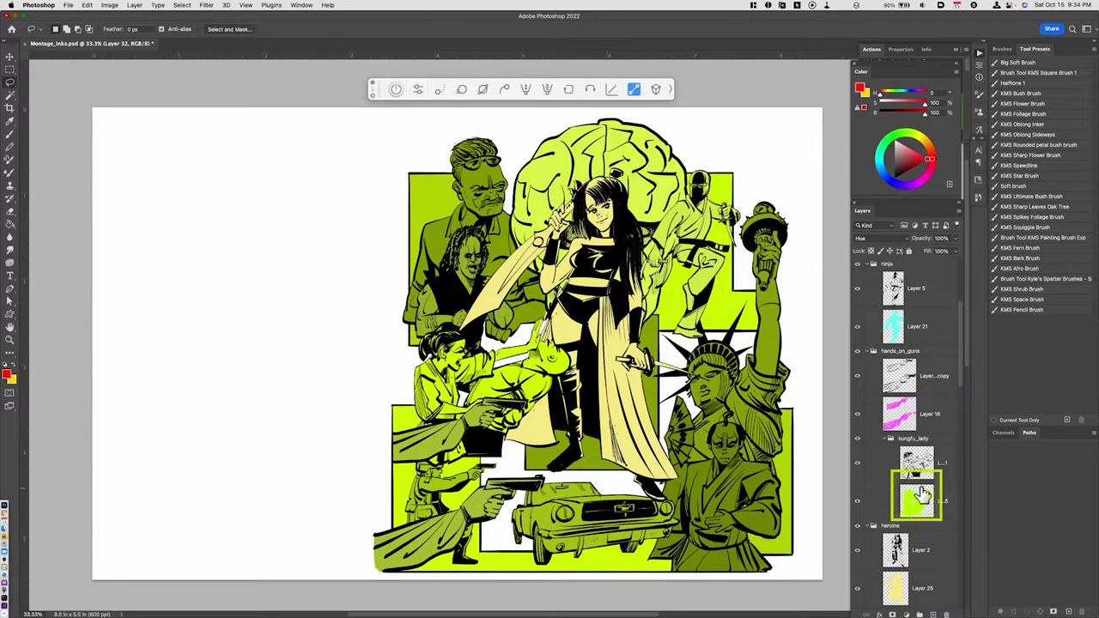
{"action": "left_click", "coordinate": [906, 585]}
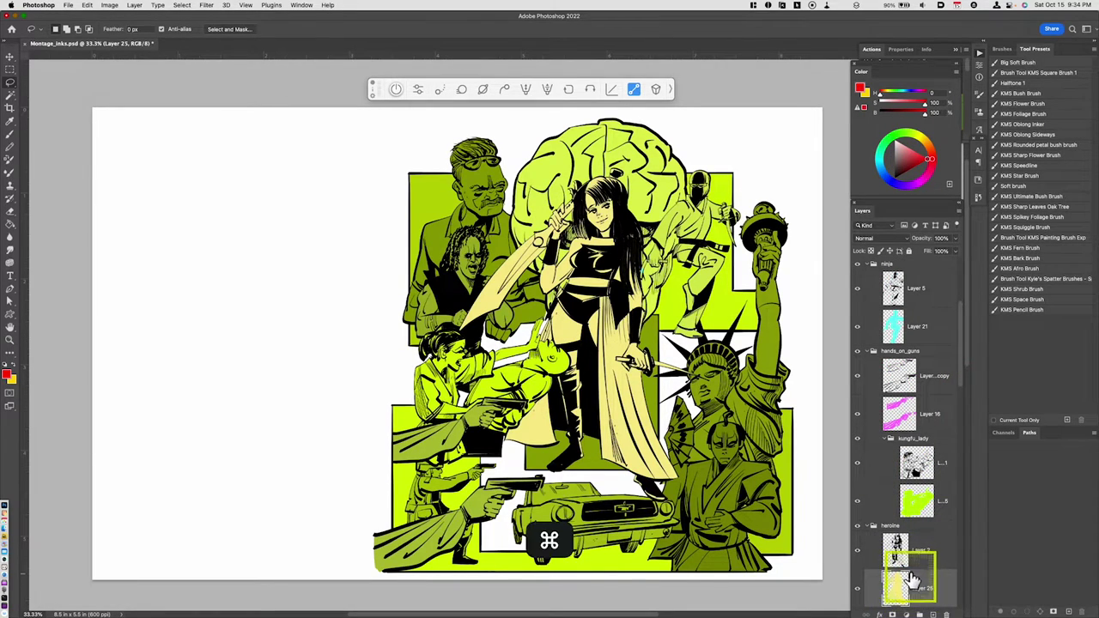
Shift Layer 25's hue to about -124 with lightness near 0, turning it purple
{"action": "key", "text": "super+u"}
{"action": "left_click_drag", "start_coordinate": [782, 461], "coordinate": [790, 507]}
{"action": "left_click_drag", "start_coordinate": [798, 461], "coordinate": [754, 485]}
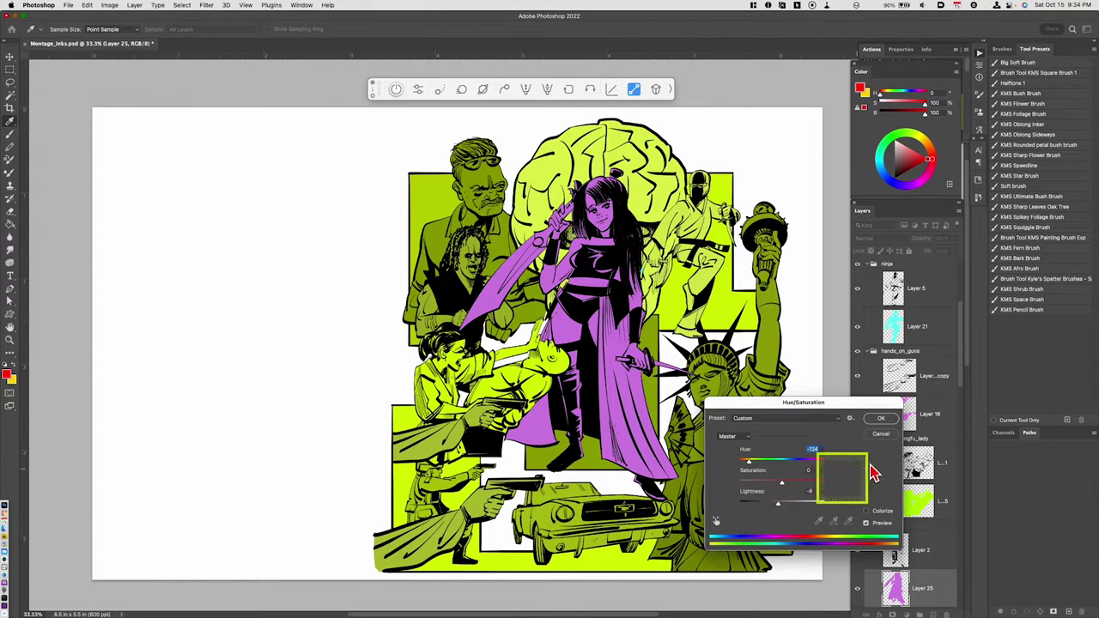
{"action": "left_click", "coordinate": [881, 419]}
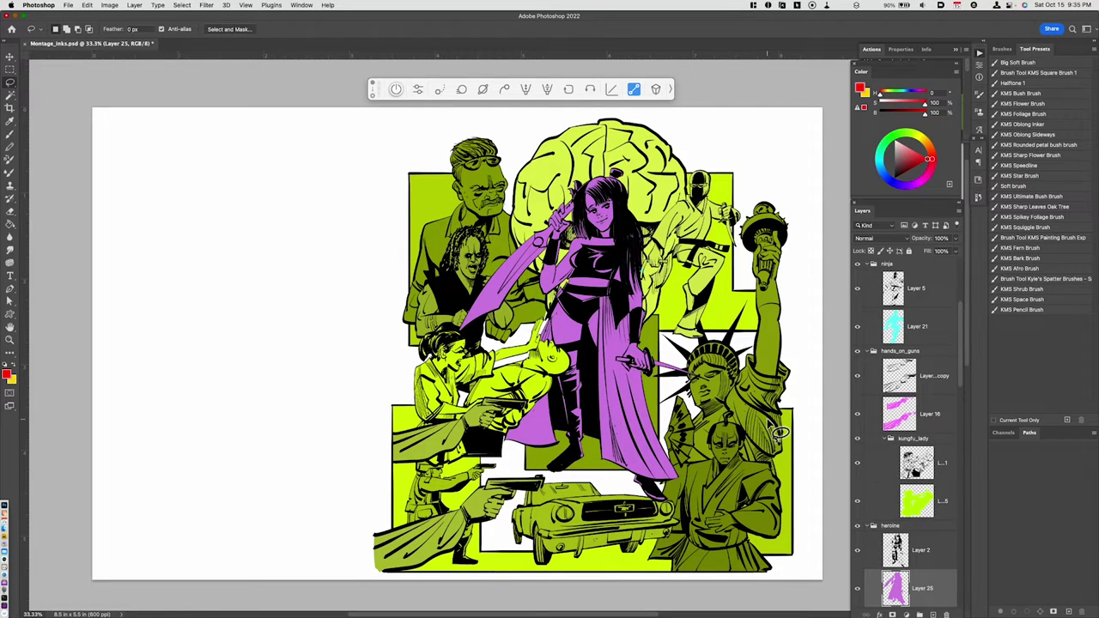
Hide Layer 32's yellow-green Hue tint to reveal the montage's original colours
{"action": "scroll", "coordinate": [957, 282], "scroll_direction": "up", "scroll_amount": 4}
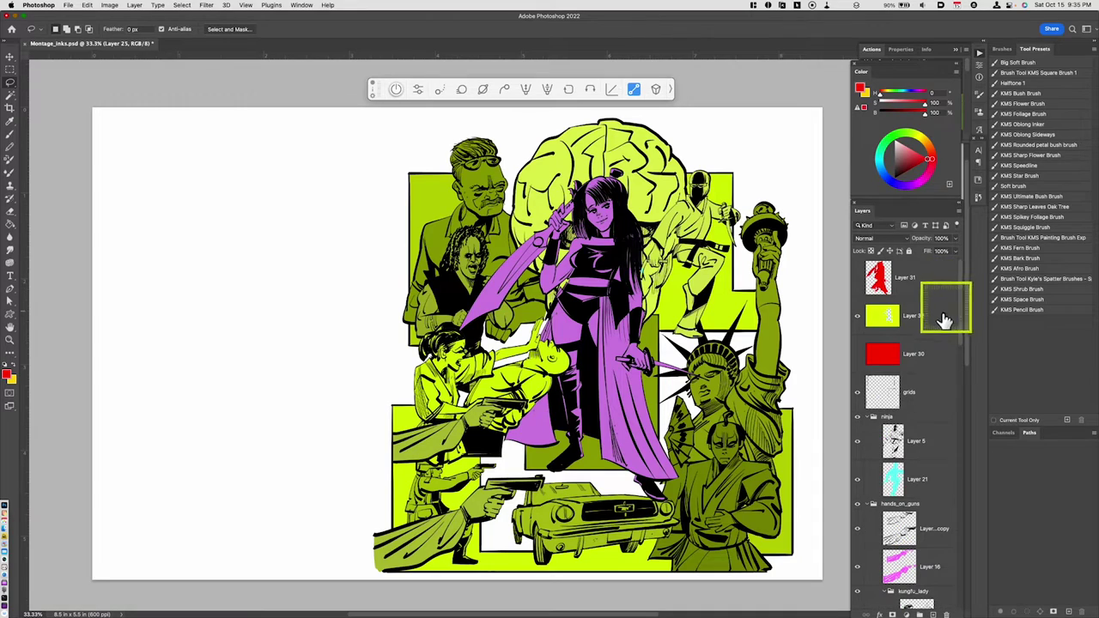
{"action": "left_click", "coordinate": [857, 323]}
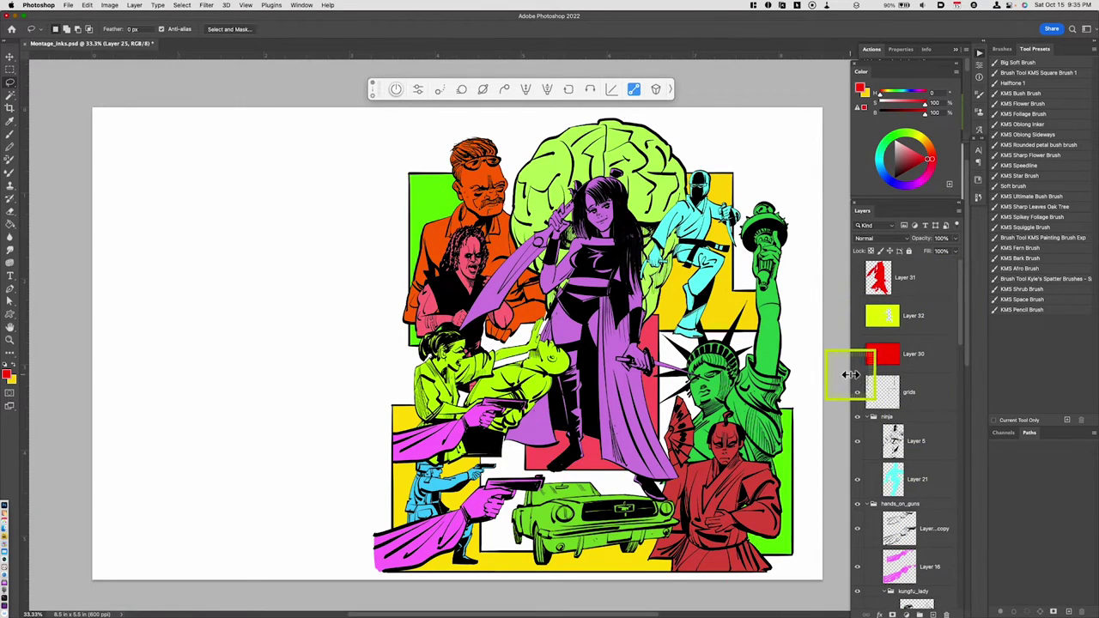